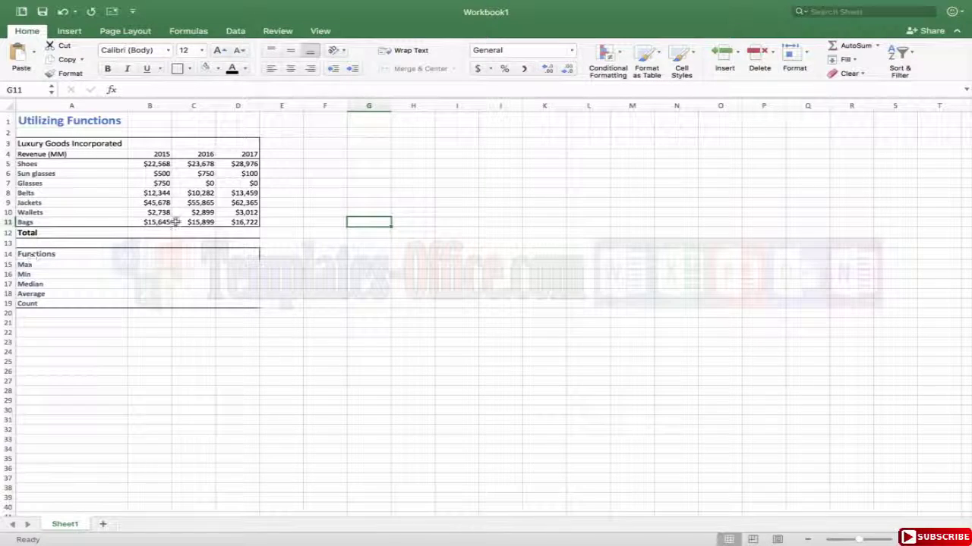
Total the 2015 revenue in B12 by adding the cells individually with =B5+B6+B7+B8+B9+B10+B11
left_click(145, 236)
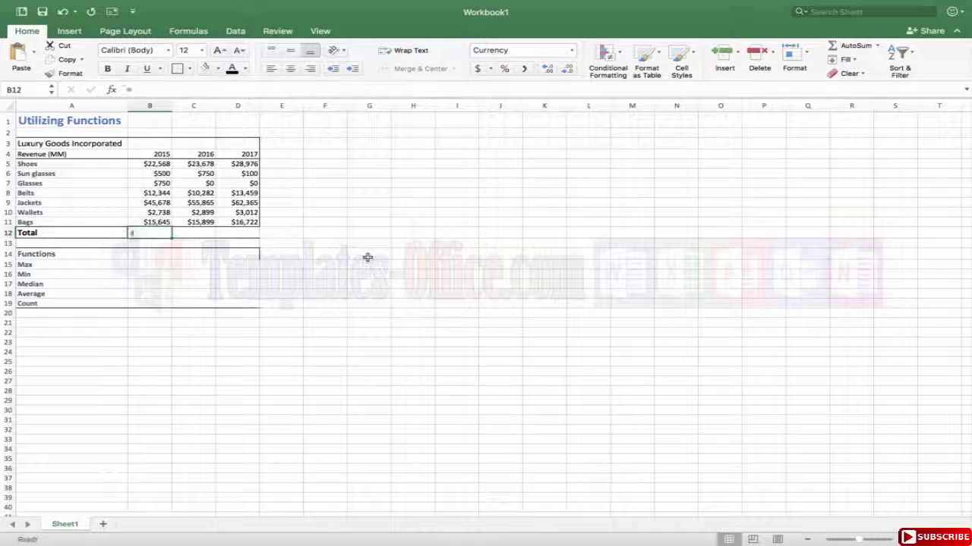
type("=")
left_click(146, 164)
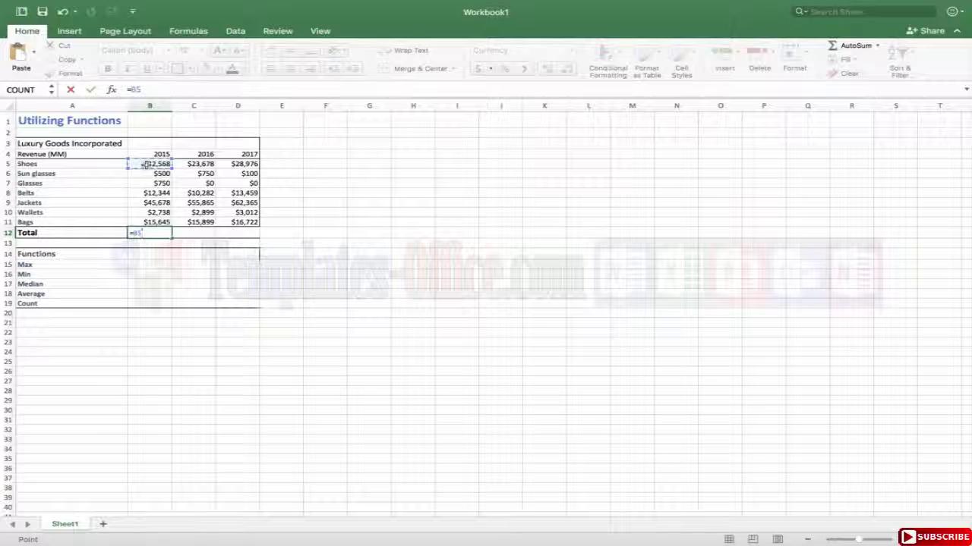
type("+")
left_click(148, 174)
type("+")
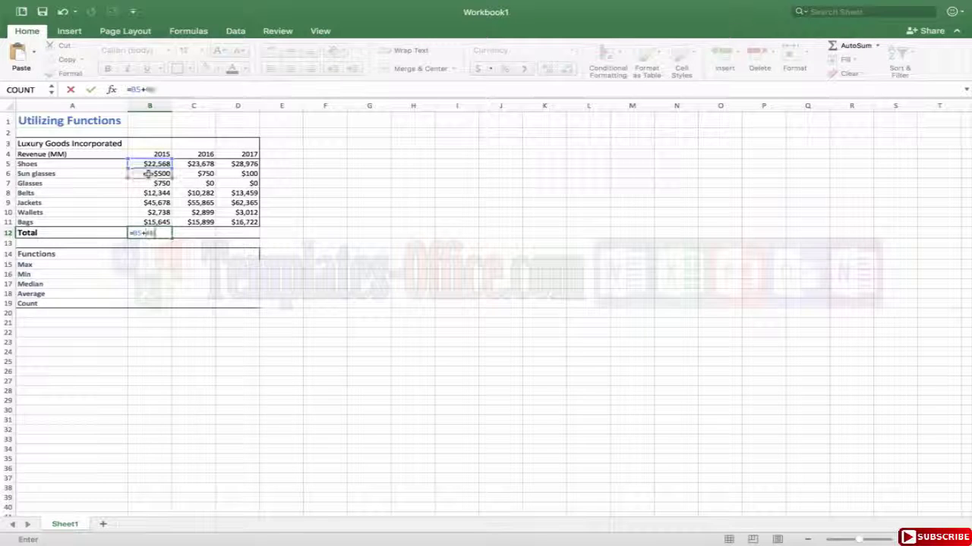
left_click(152, 184)
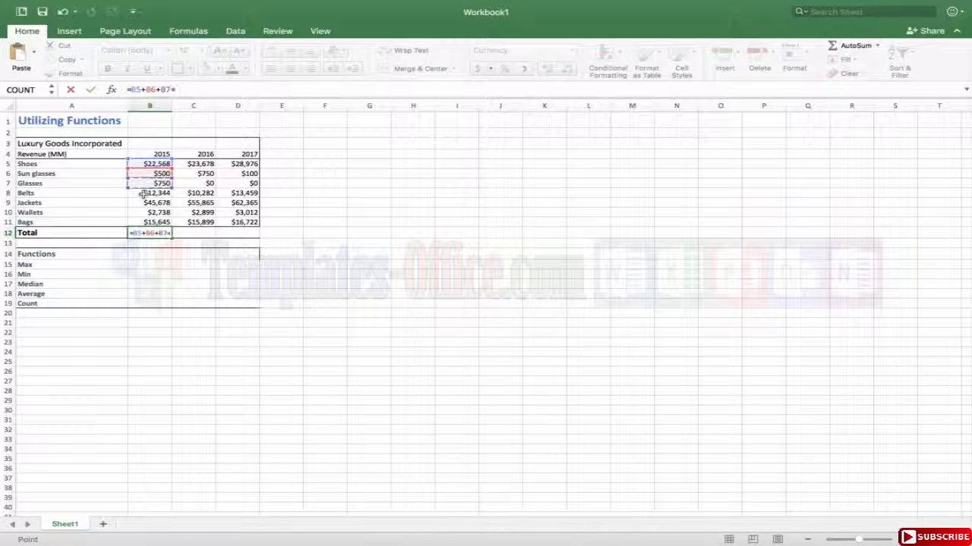
type("+")
left_click(145, 194)
type("+")
left_click(143, 203)
type("+")
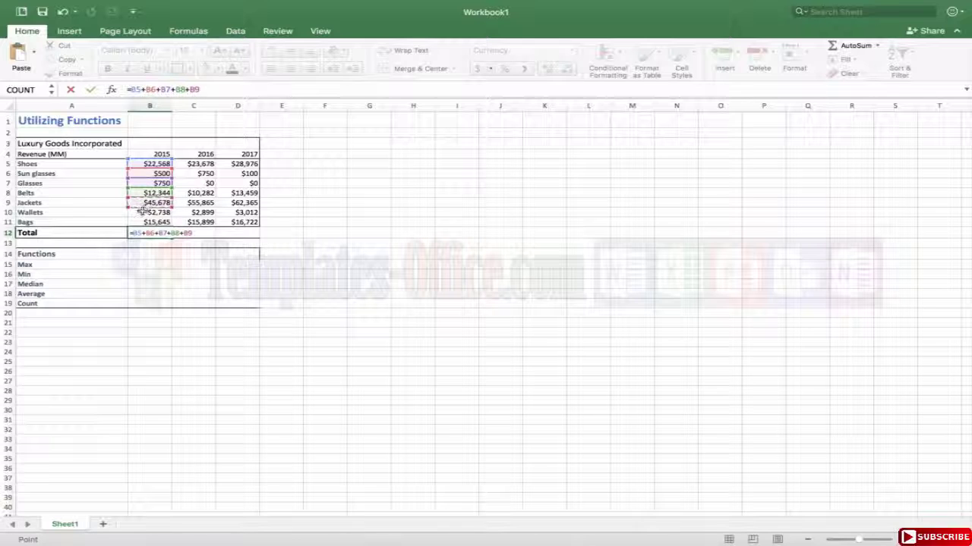
left_click(141, 213)
type("+")
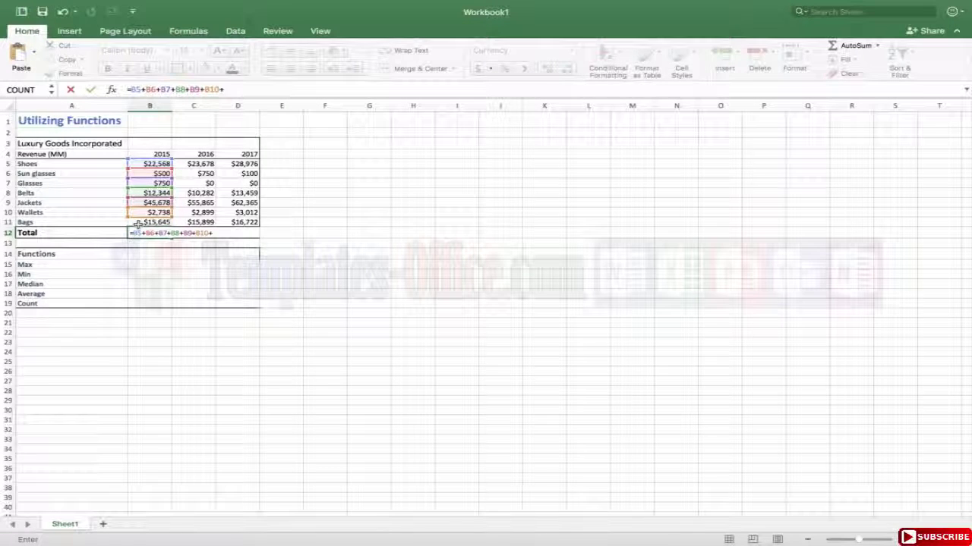
left_click(138, 224)
type(")")
key("Return")
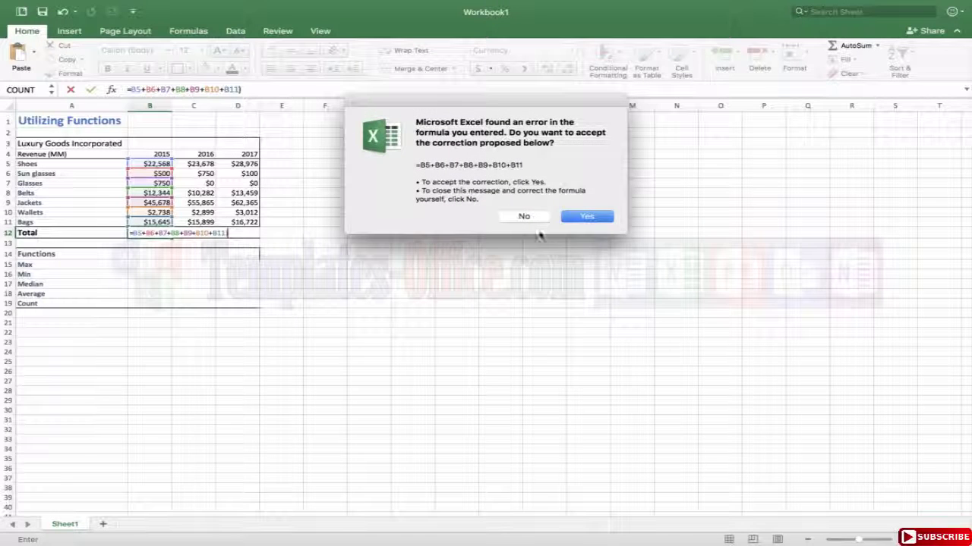
left_click(585, 217)
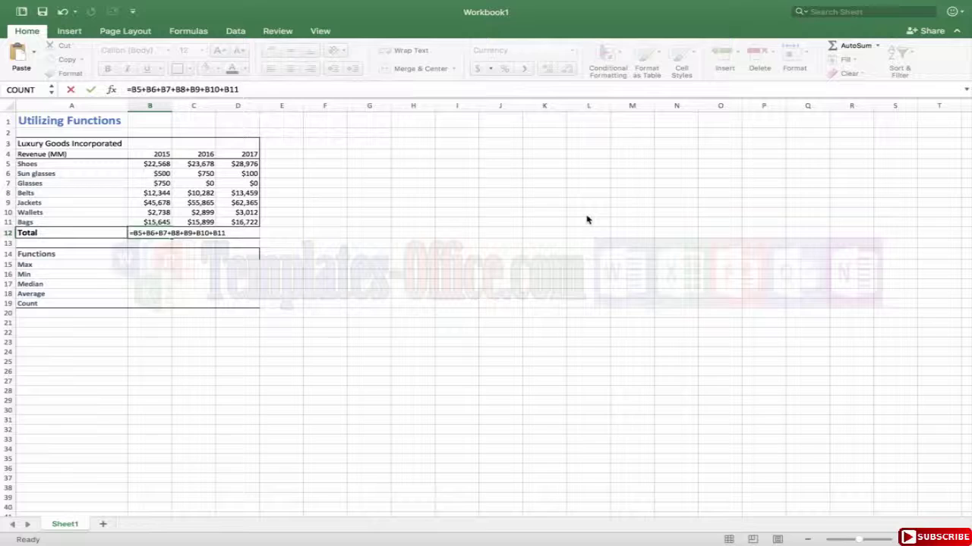
left_click(325, 252)
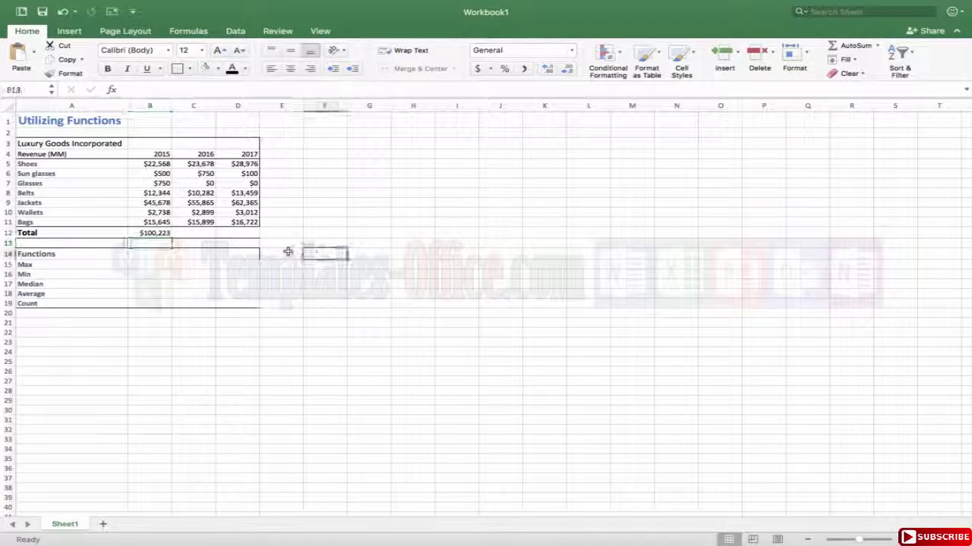
Insert a row above Glasses, label it Hats, and enter 1000 as its 2015 revenue
right_click(9, 183)
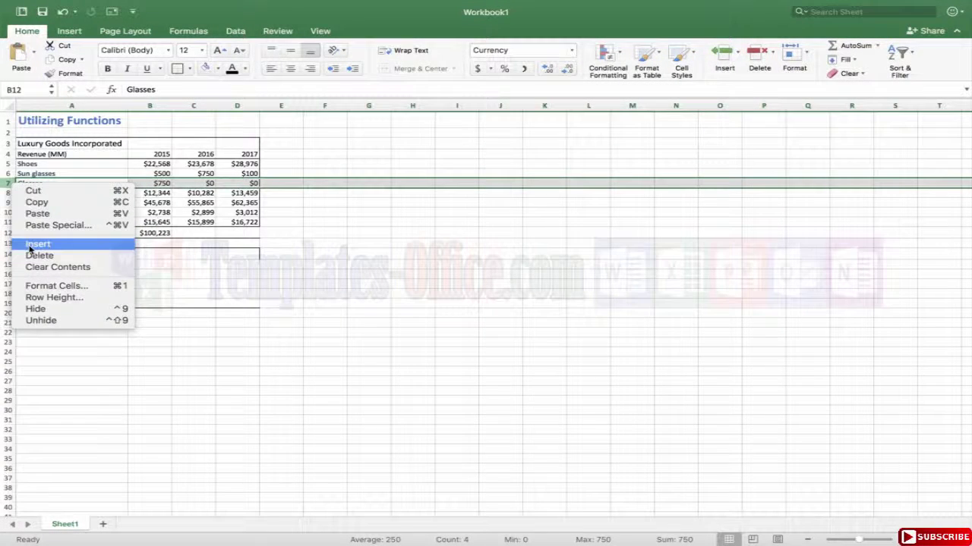
left_click(34, 243)
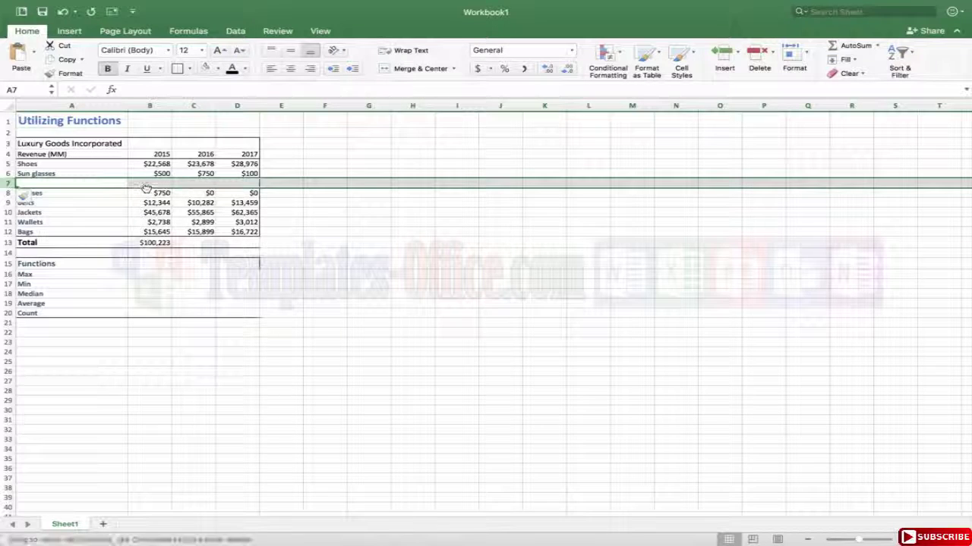
left_click(110, 187)
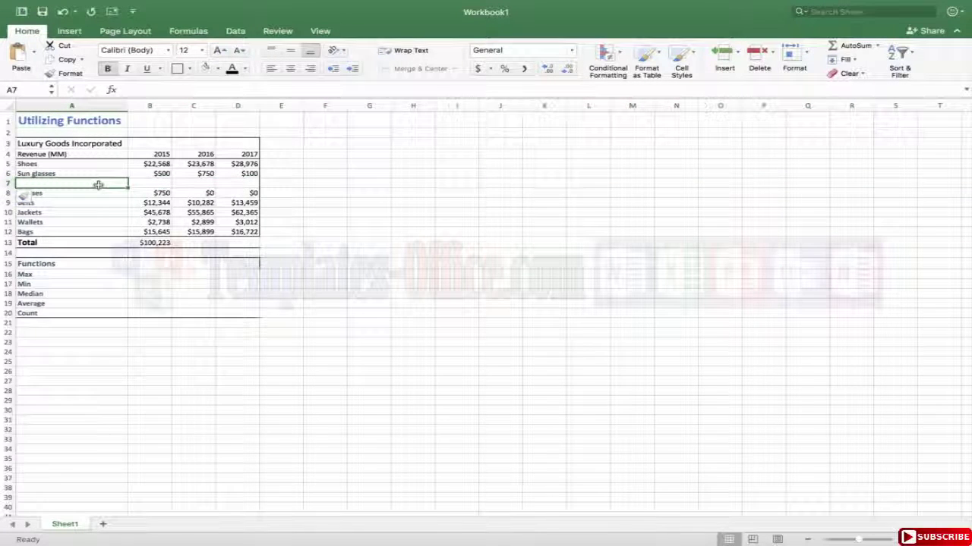
type("Hats")
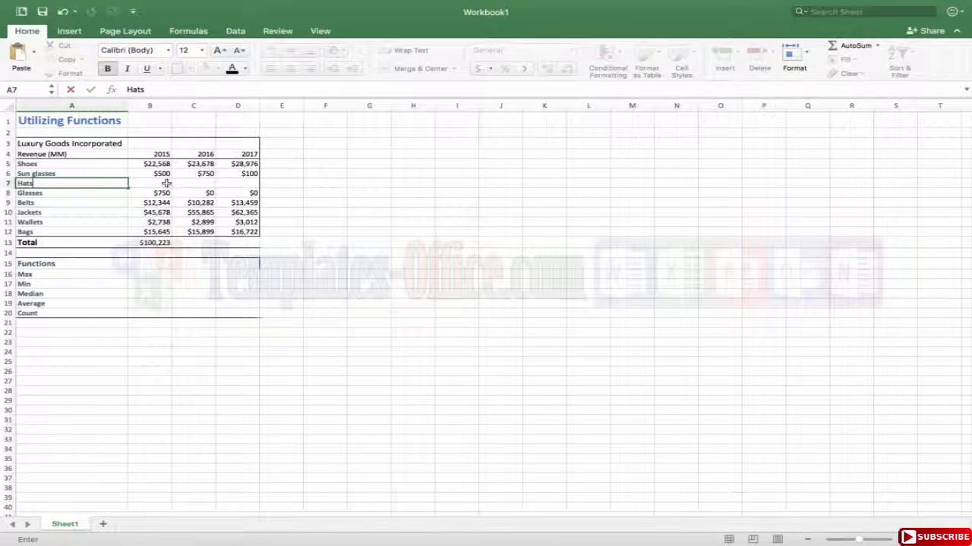
key("Tab")
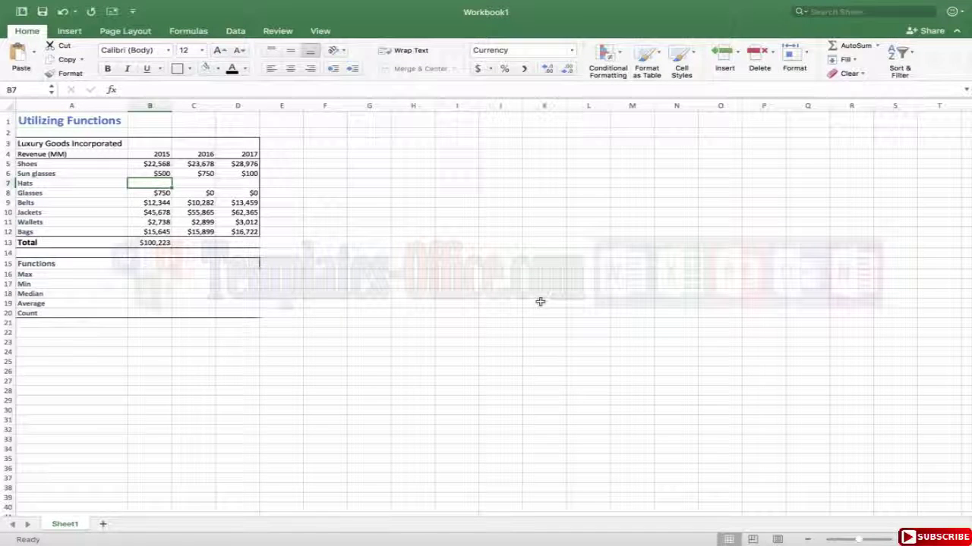
type("5000")
key("Tab")
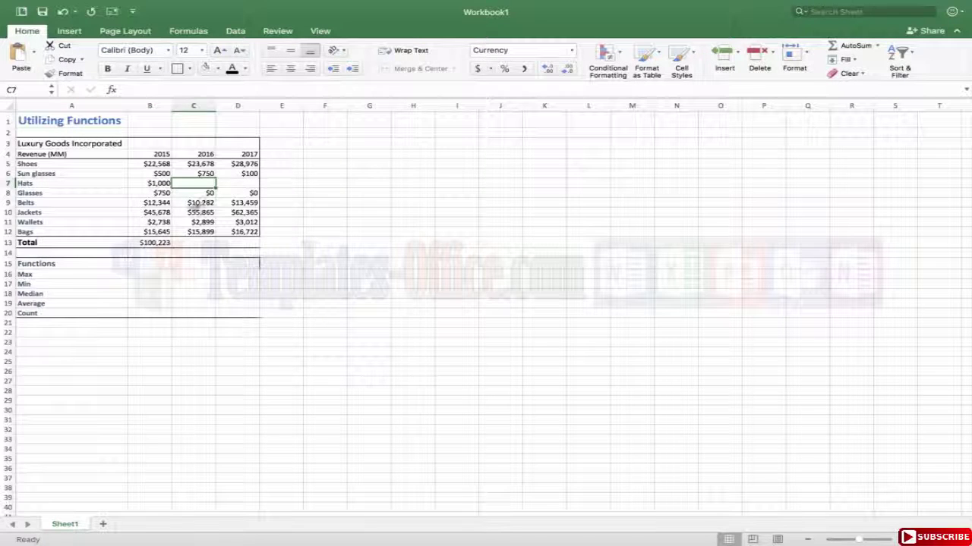
left_click(358, 263)
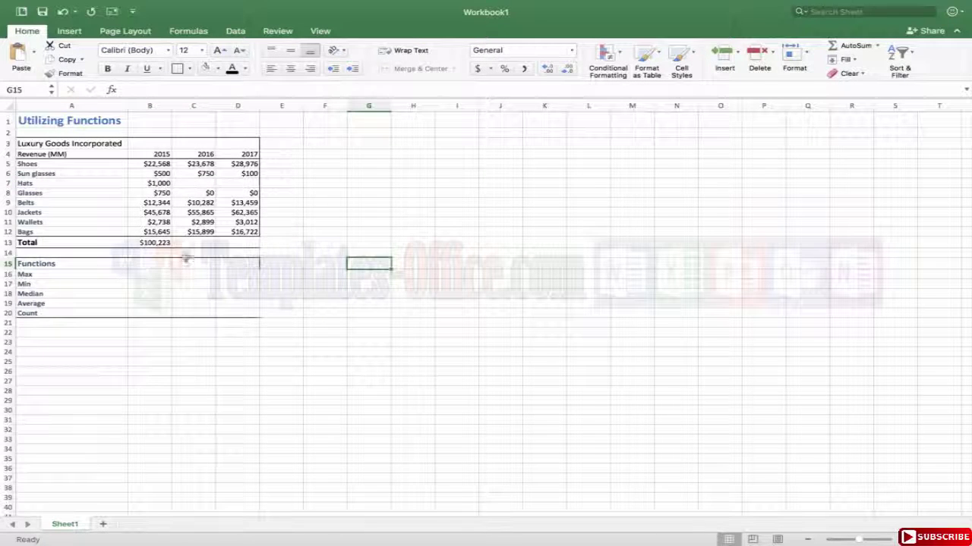
Check the cell references in the 2015 total formula in B13, and replace it with =SUM(B5:B12)
left_click(159, 243)
double_click(160, 243)
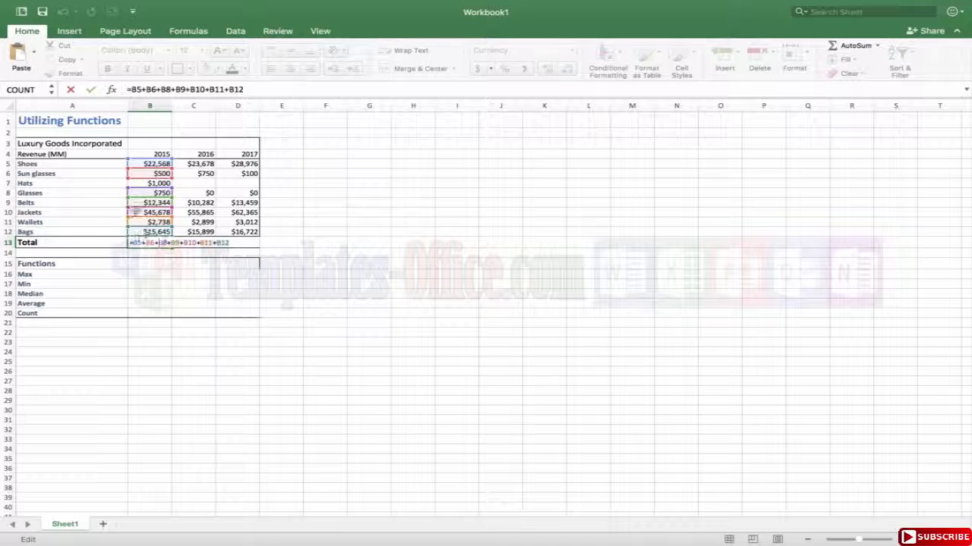
key("Return")
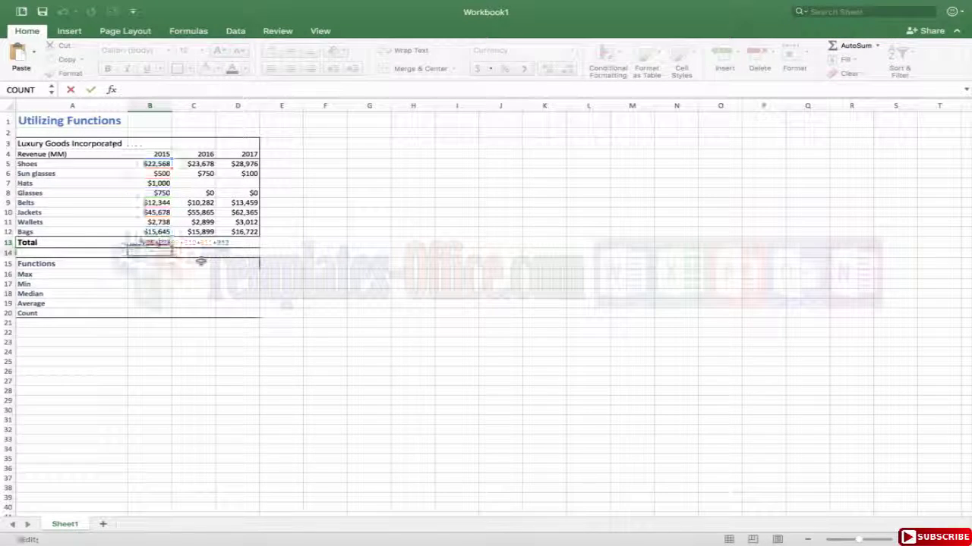
left_click(154, 242)
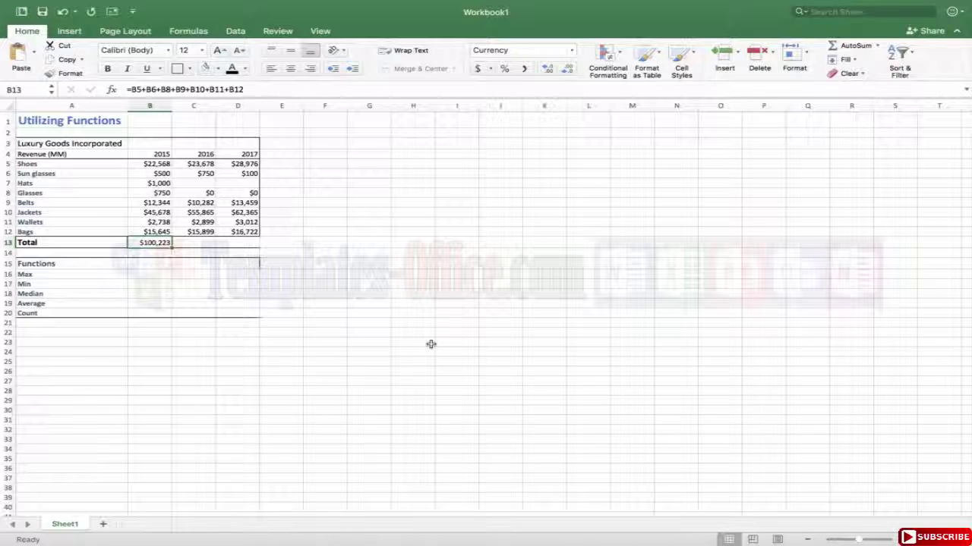
key("Delete")
type("=")
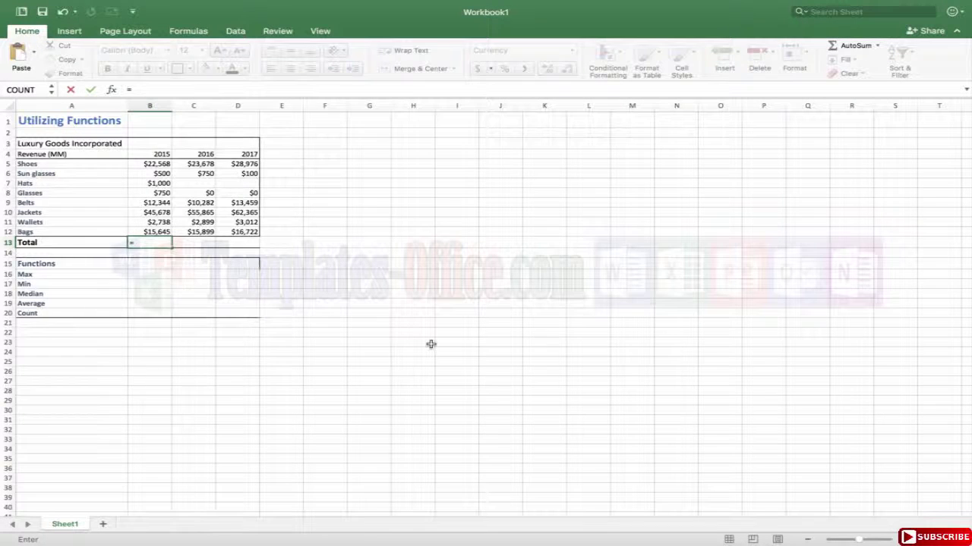
type("sum")
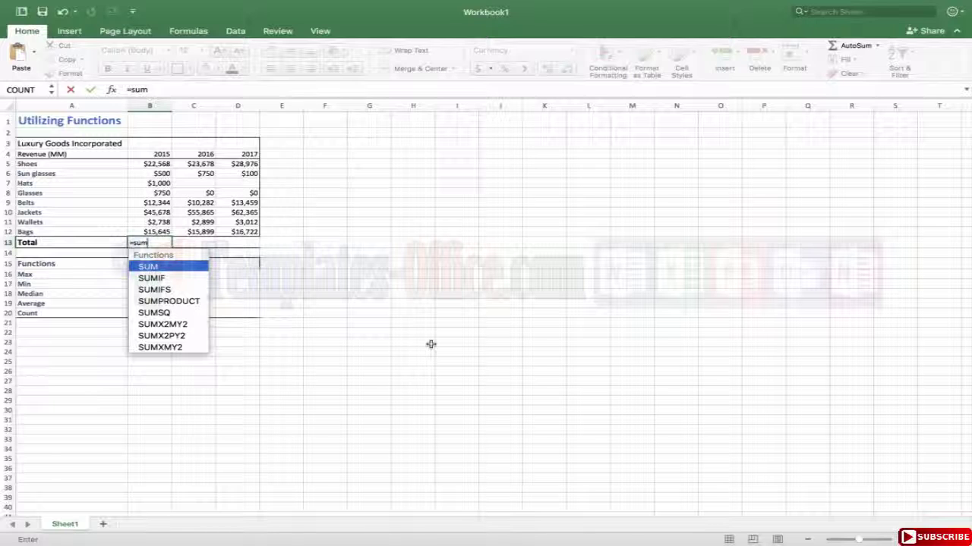
type("(")
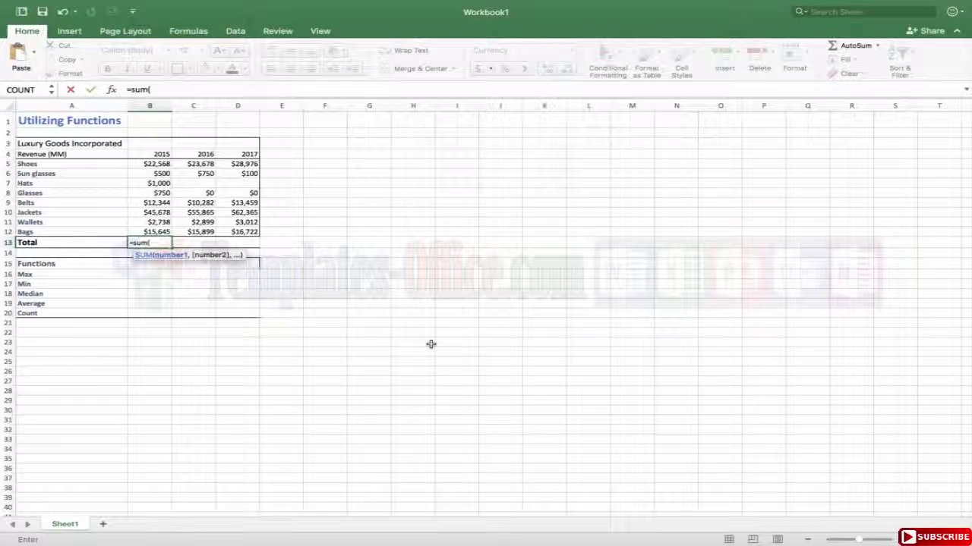
left_click_drag(158, 164, 144, 241)
left_click_drag(152, 164, 139, 231)
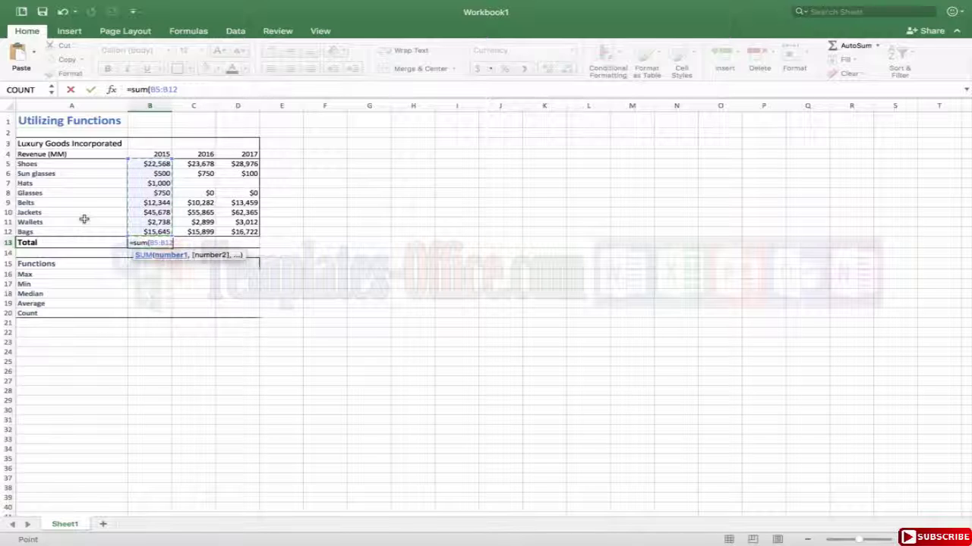
type(")")
key("Return")
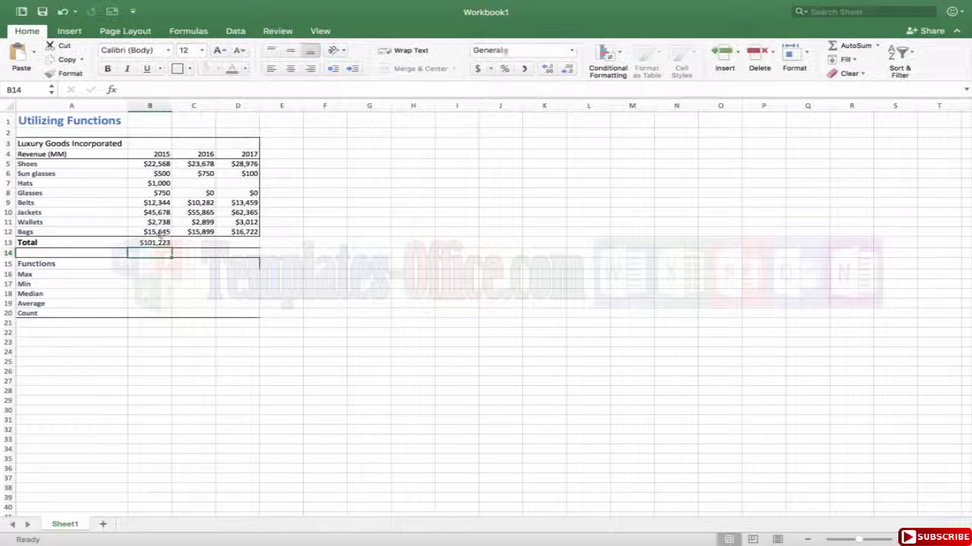
Insert a row above Hats, label it Boots, and enter 500 as its 2015 revenue
left_click(144, 183)
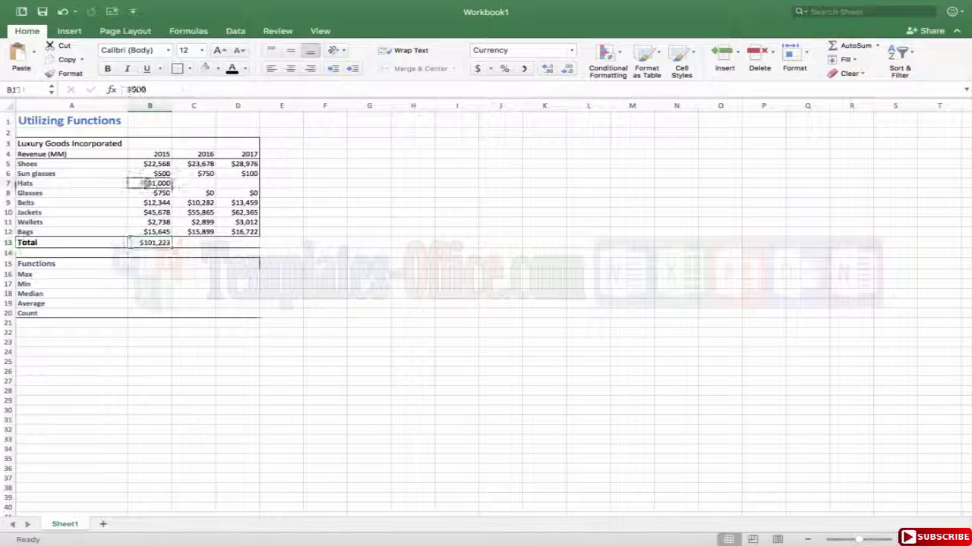
right_click(7, 183)
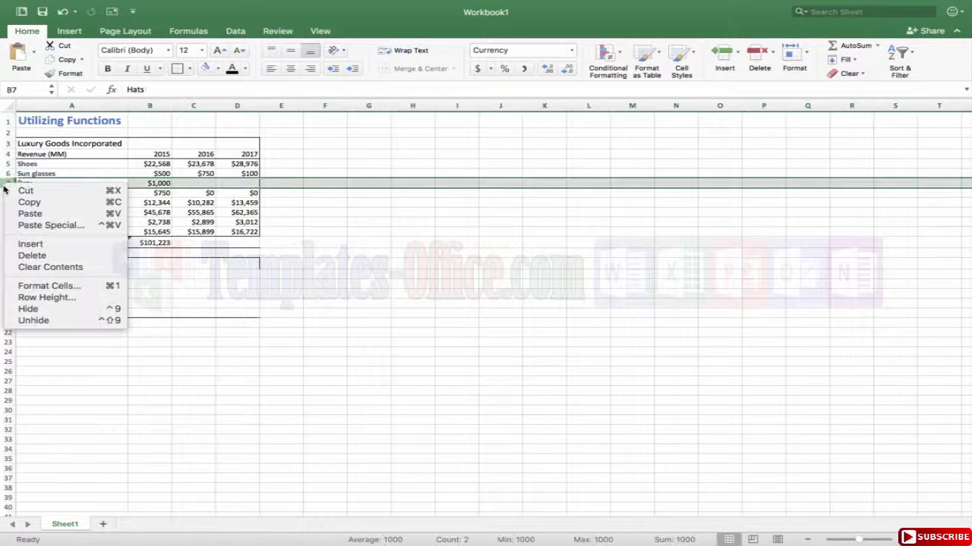
left_click(31, 245)
left_click(44, 186)
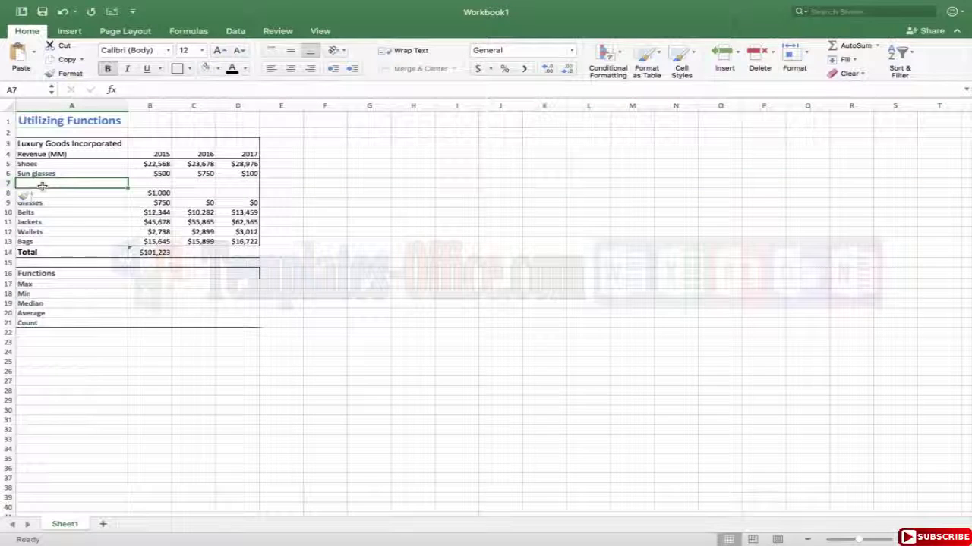
type("Boots")
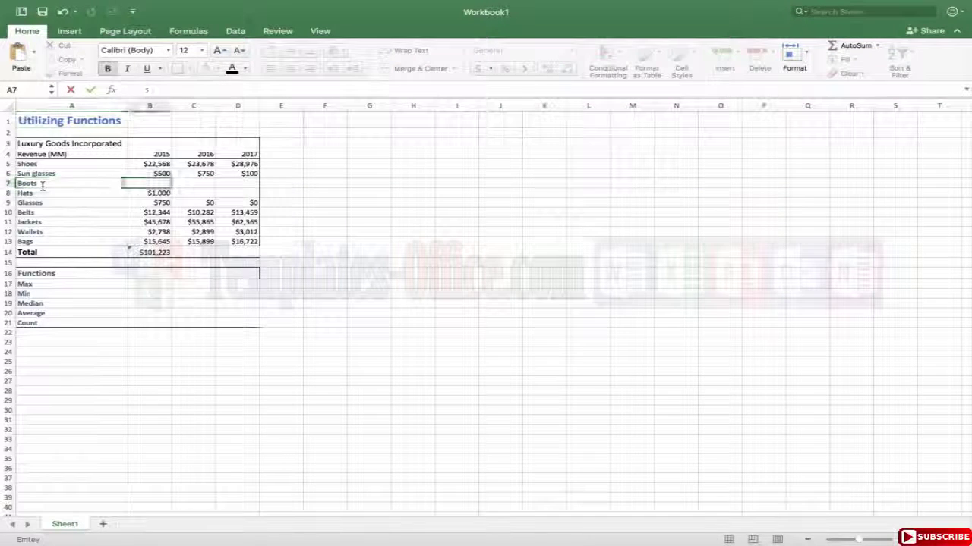
key("Tab")
type("500")
key("Return")
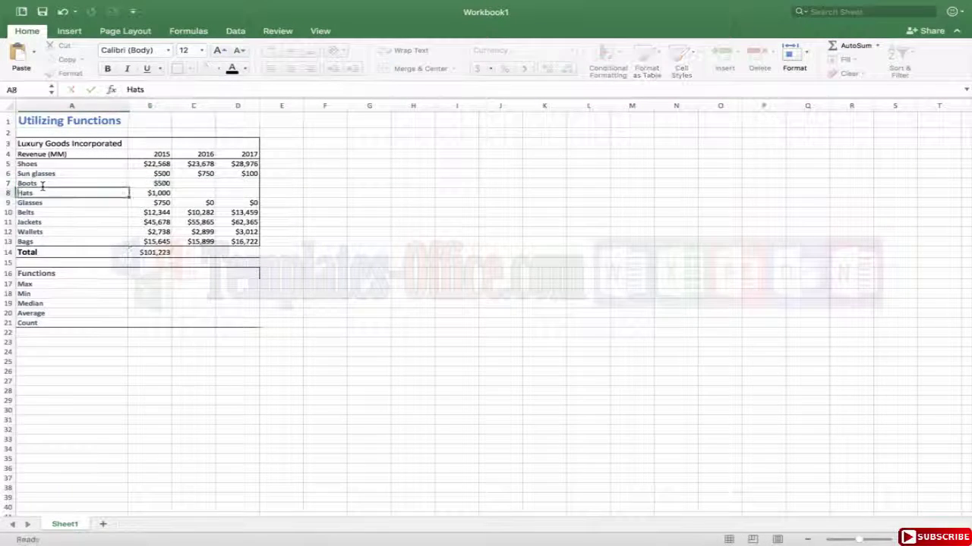
Examine the SUM formula in the 2015 Total cell and compare its range with the revenue rows above
left_click(154, 255)
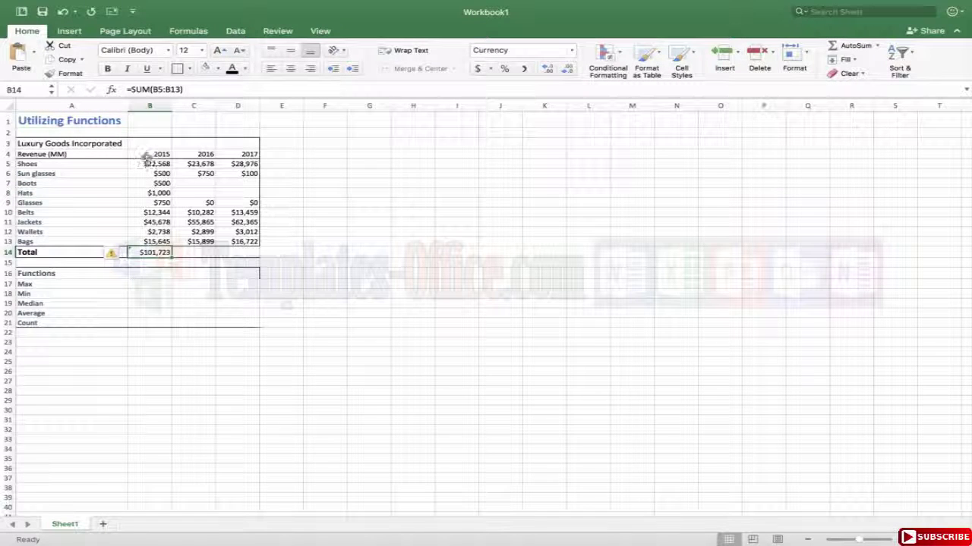
left_click_drag(151, 164, 148, 240)
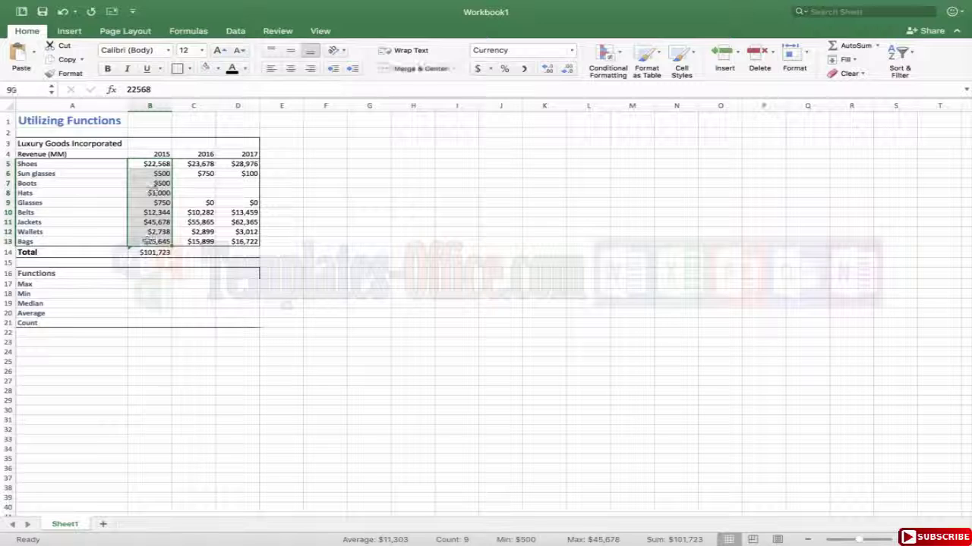
left_click(156, 252)
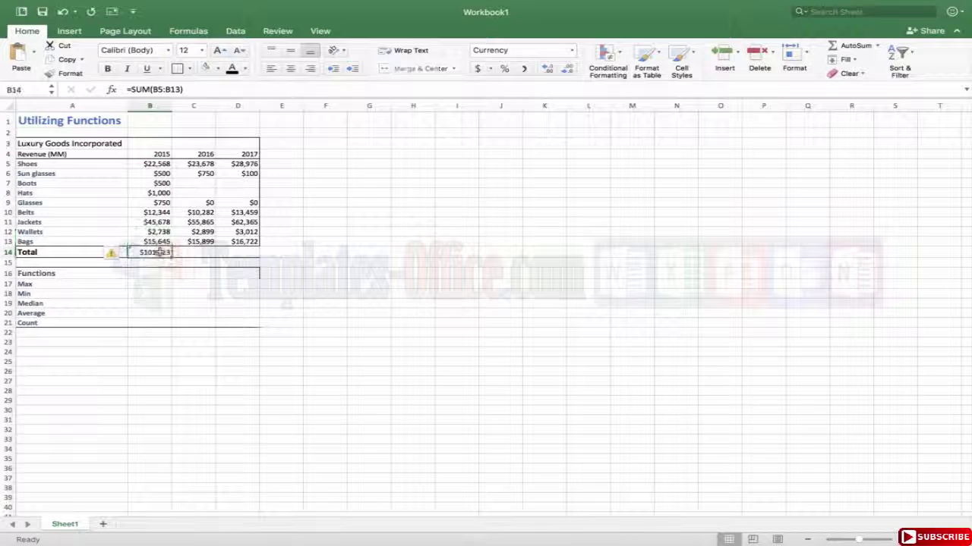
double_click(160, 252)
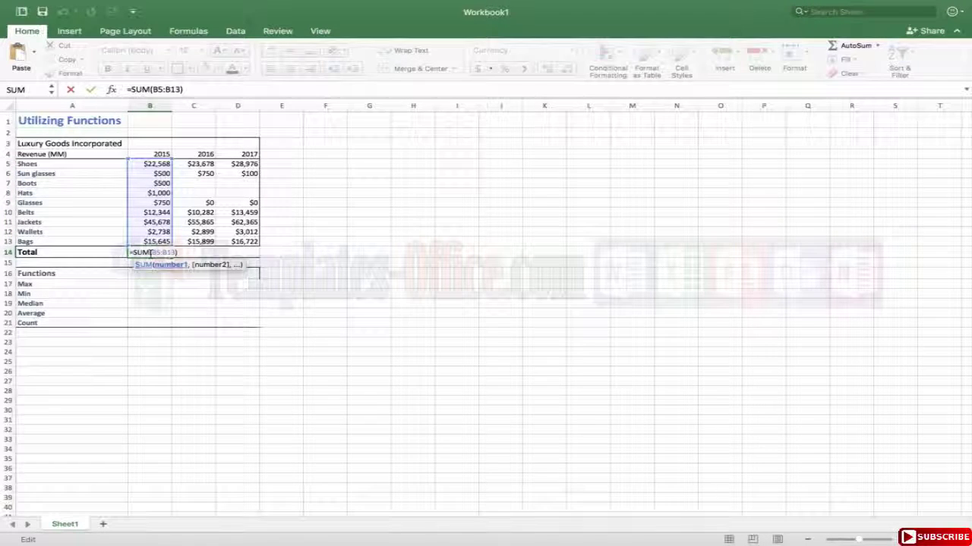
left_click_drag(151, 252, 185, 253)
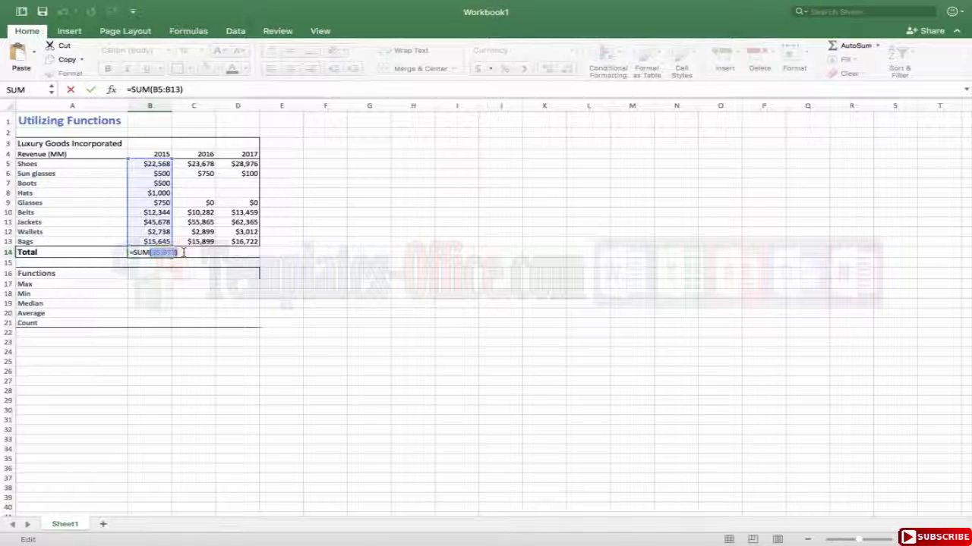
key("Return")
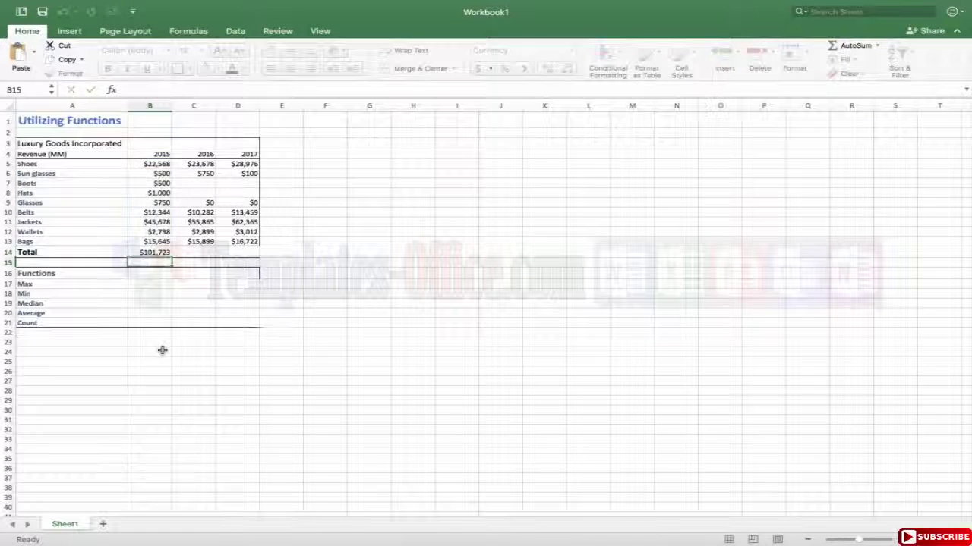
Delete the Boots row from the revenue table
left_click(8, 184)
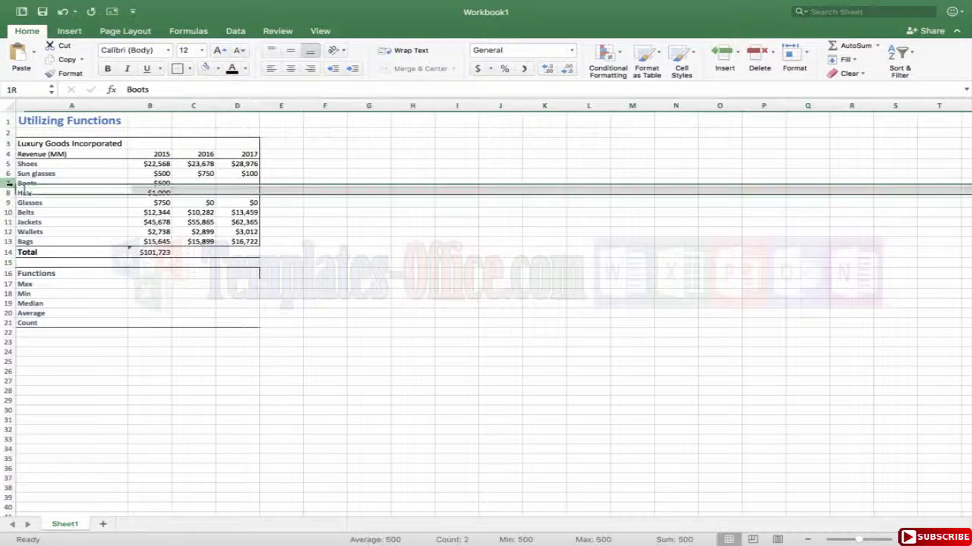
right_click(7, 184)
left_click(38, 255)
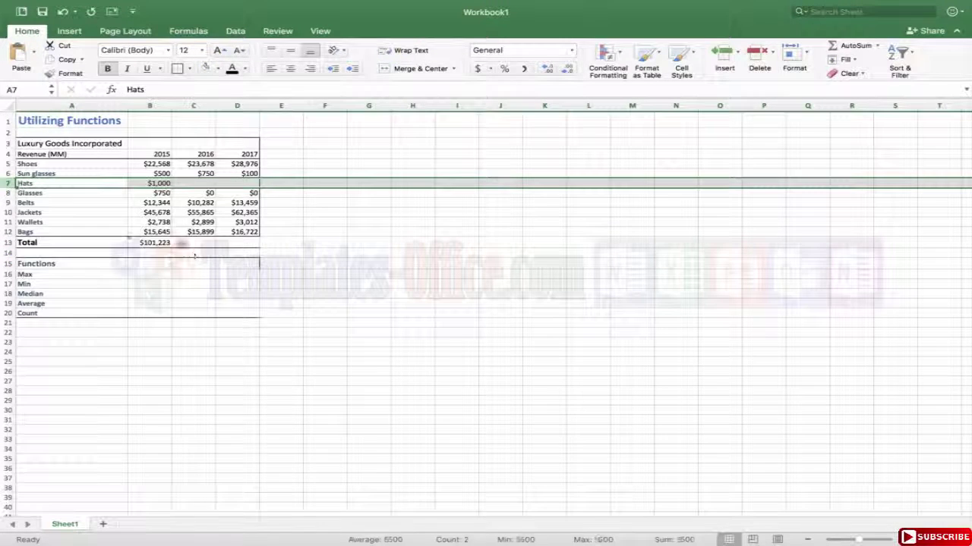
Copy the 2015 total formula across to 2016 and 2017, and check the SUM range in both copied cells
left_click(156, 242)
left_click_drag(171, 246, 243, 245)
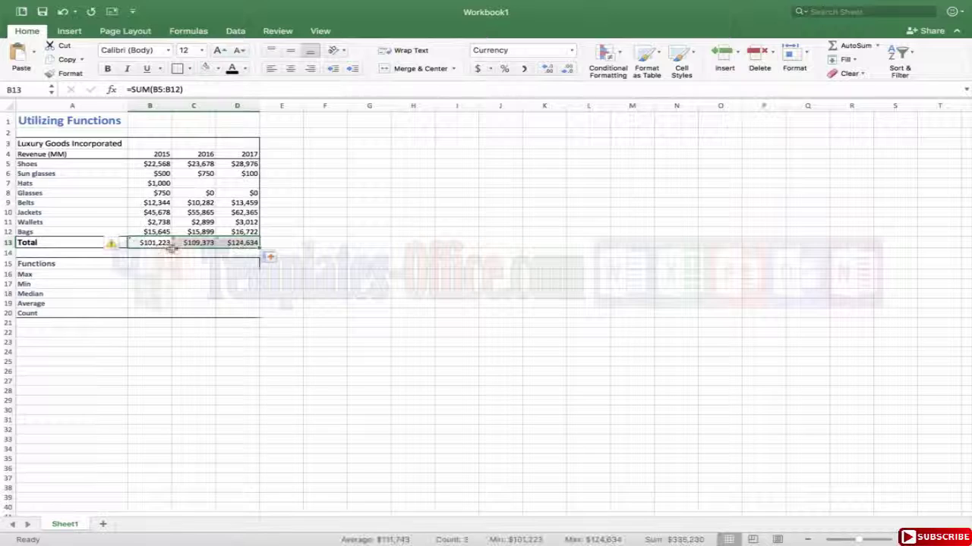
left_click(319, 273)
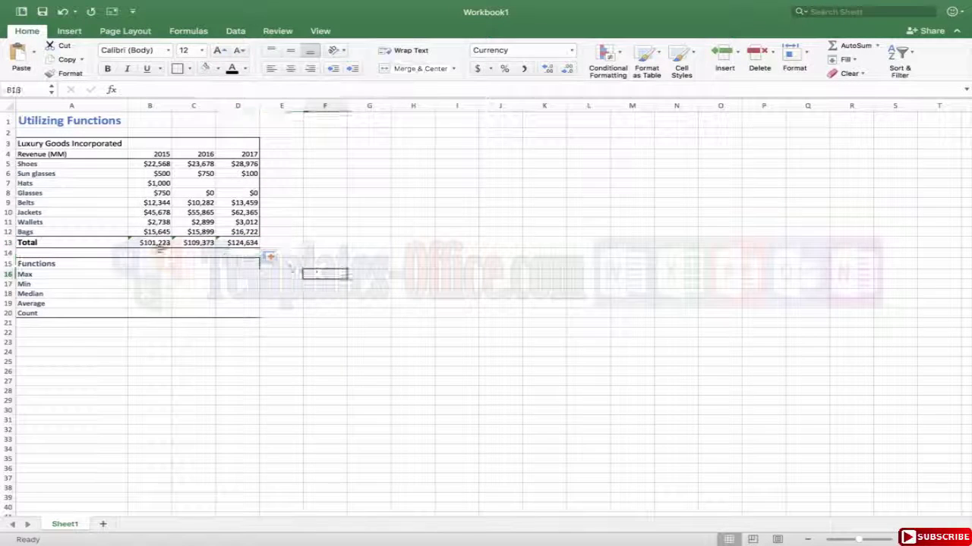
double_click(194, 243)
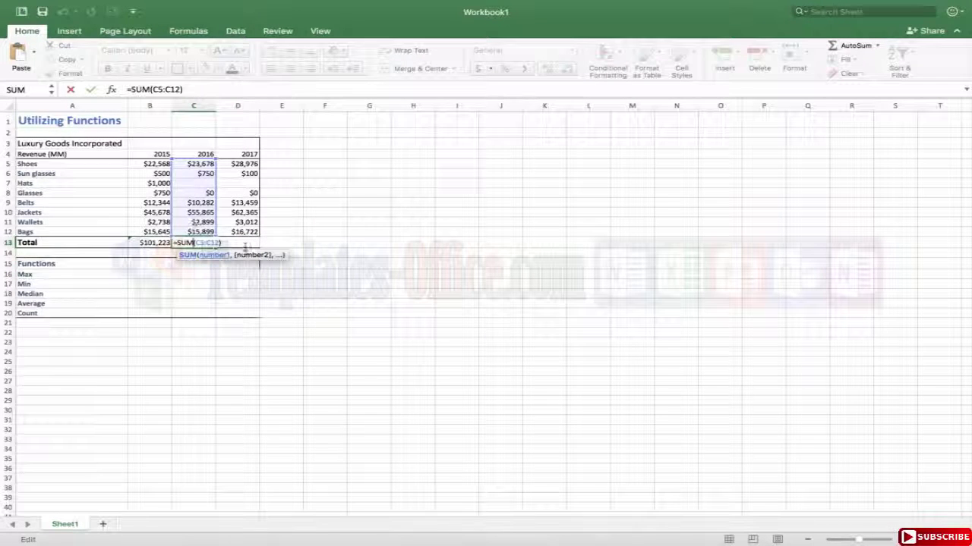
key("Return")
double_click(250, 244)
key("Return")
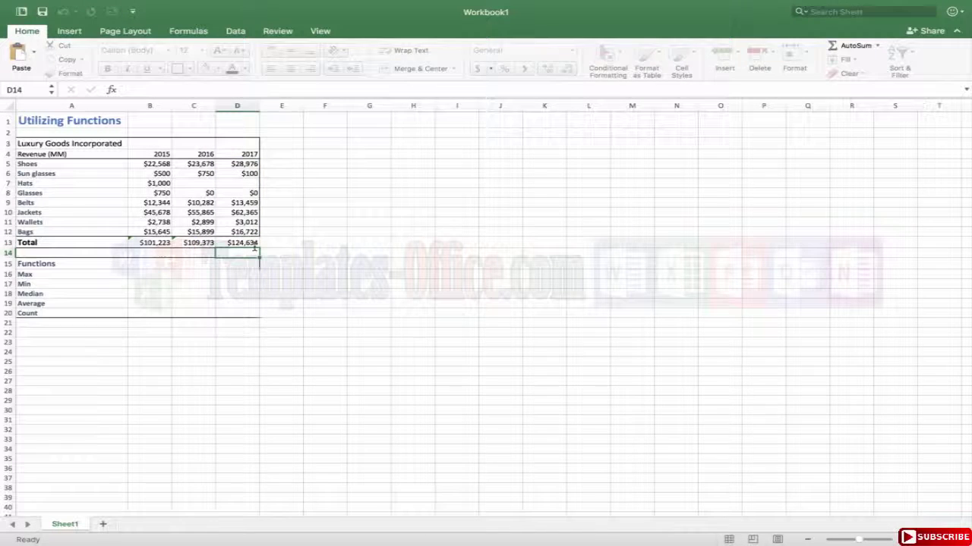
left_click(145, 275)
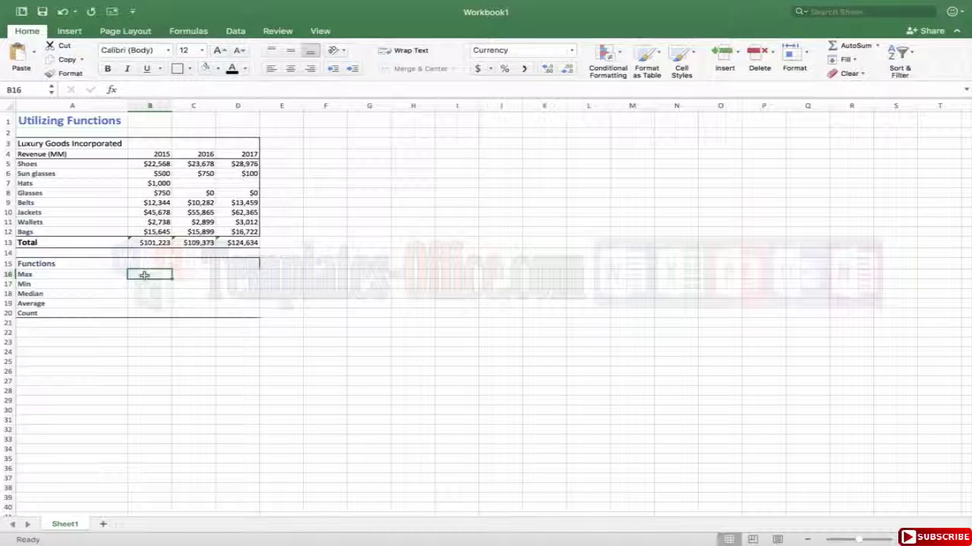
left_click(69, 293)
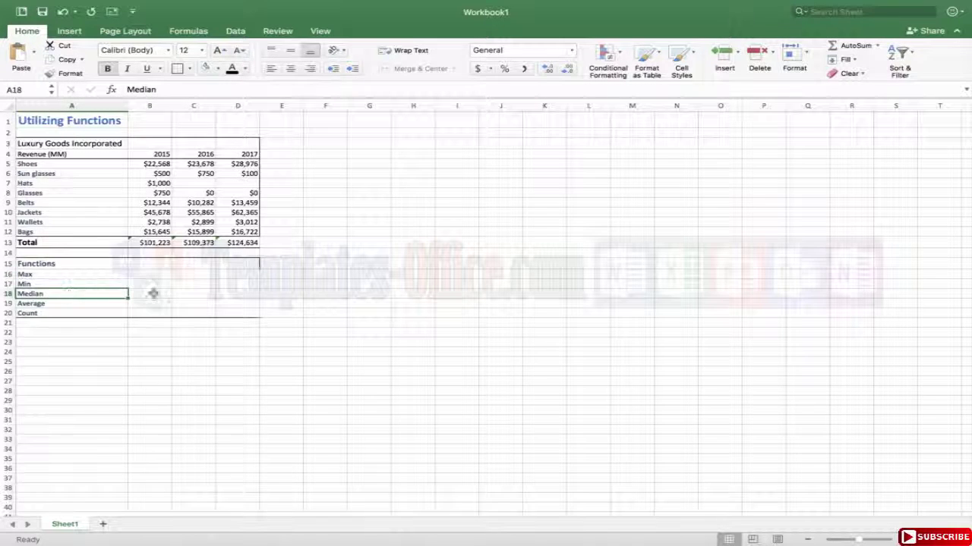
left_click_drag(106, 293, 220, 293)
left_click(232, 388)
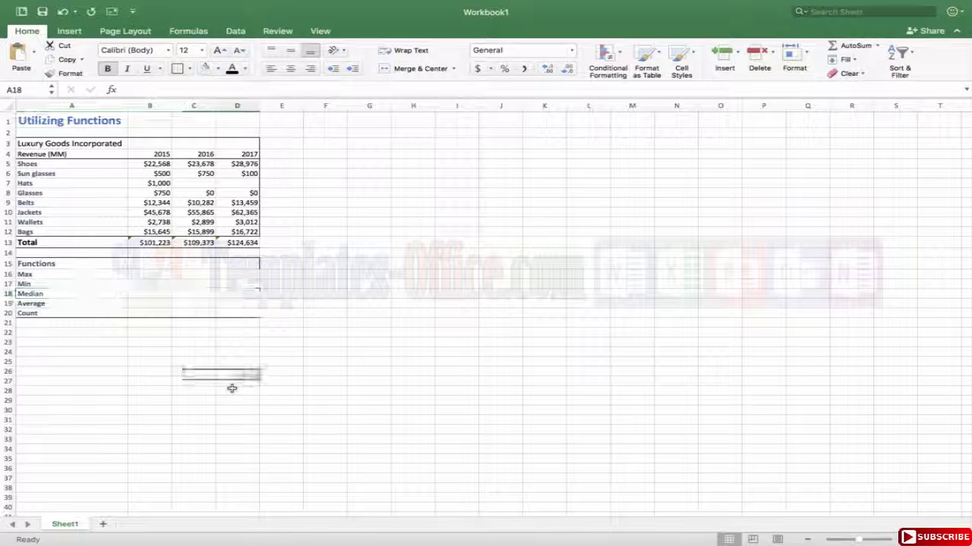
Enter =MAX(B5:B12) in the 2015 Max cell B16 and compare the result with the 2015 revenue values
left_click(138, 273)
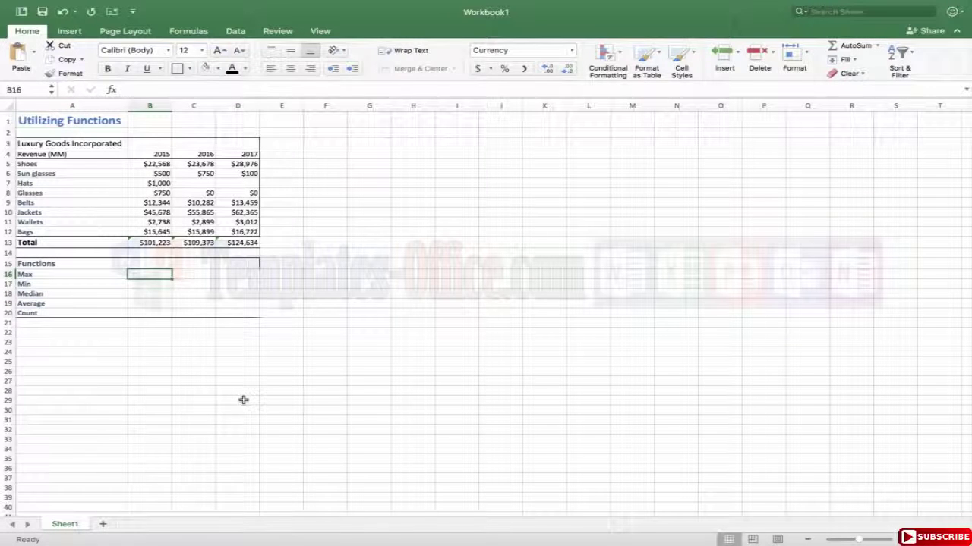
type("=")
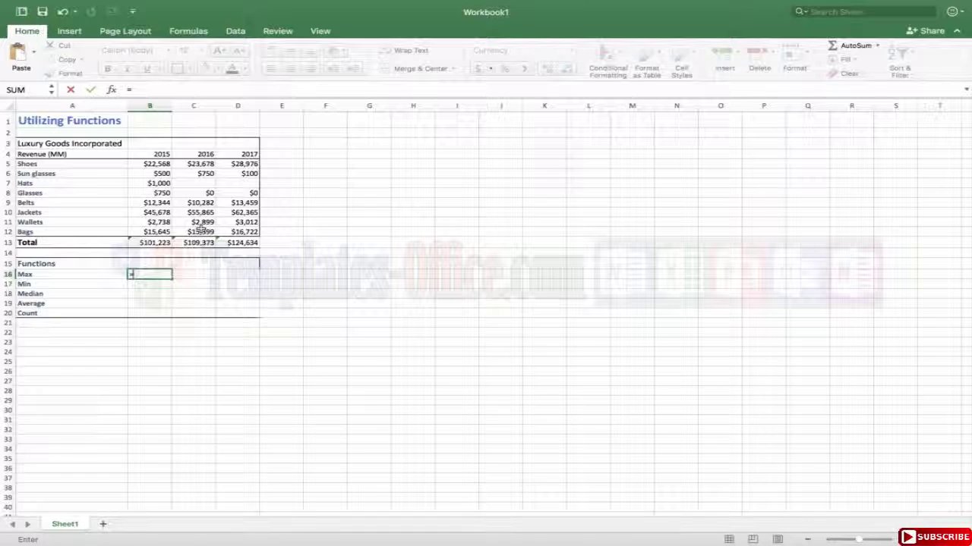
type("max")
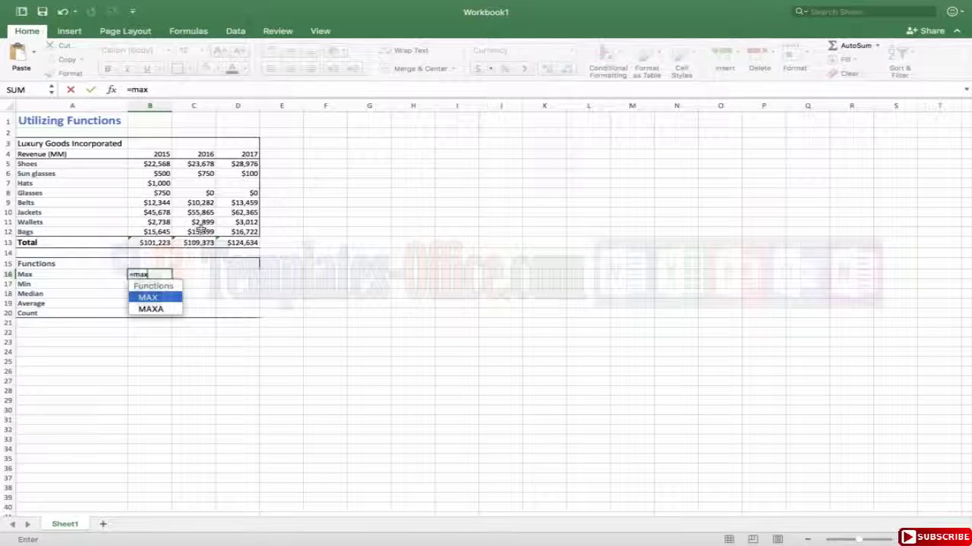
type("(")
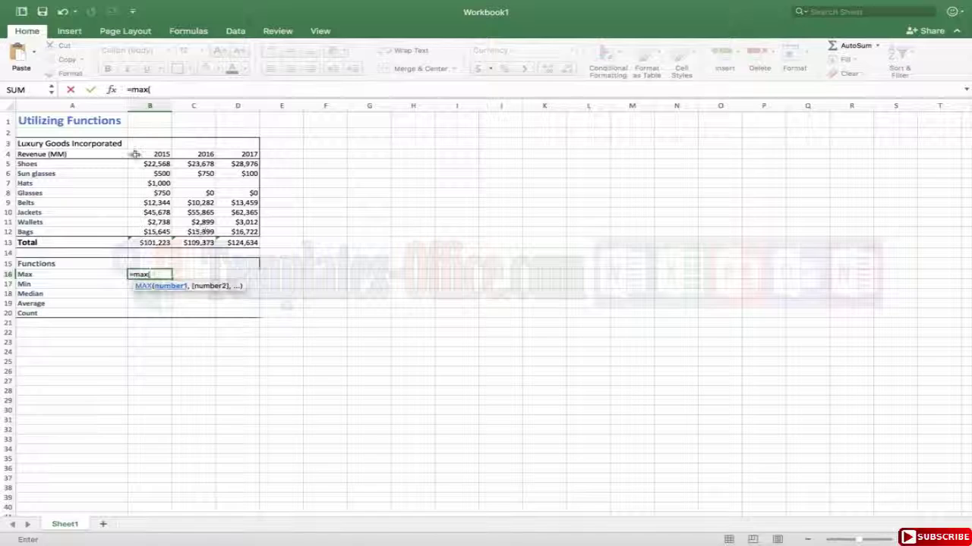
left_click_drag(146, 164, 161, 231)
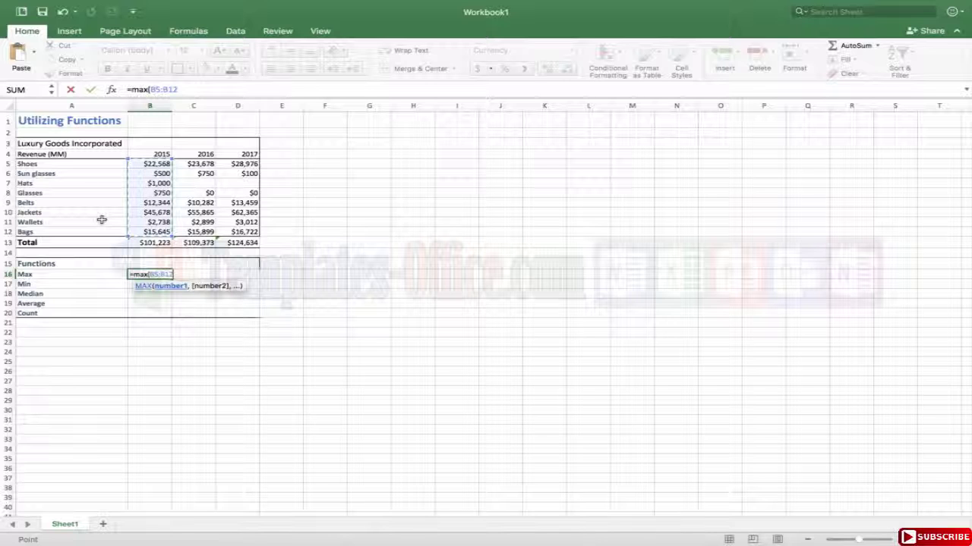
type(")")
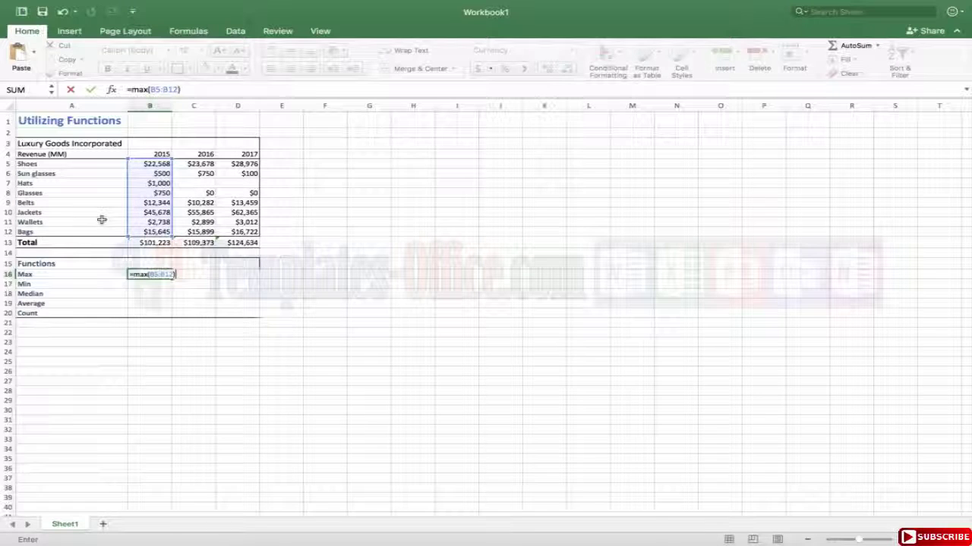
key("Return")
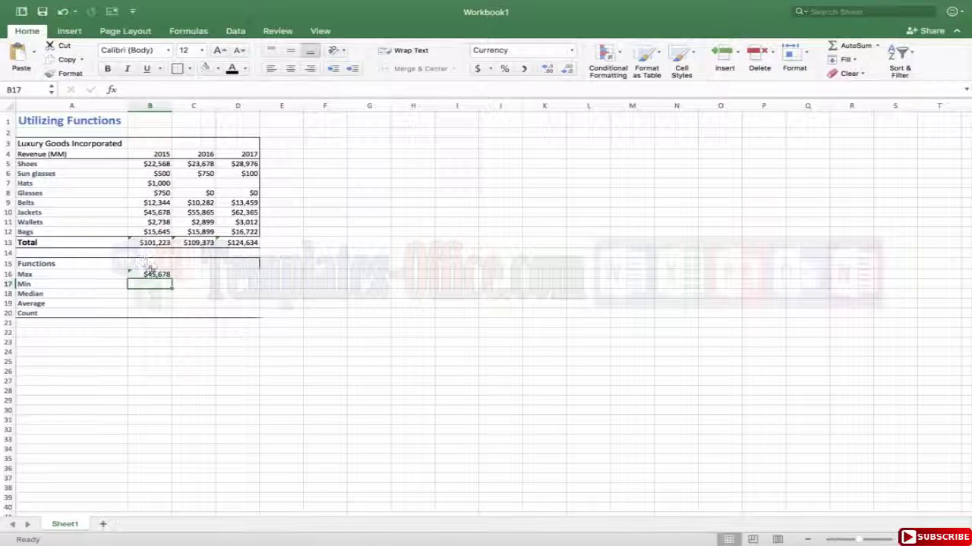
left_click(143, 212)
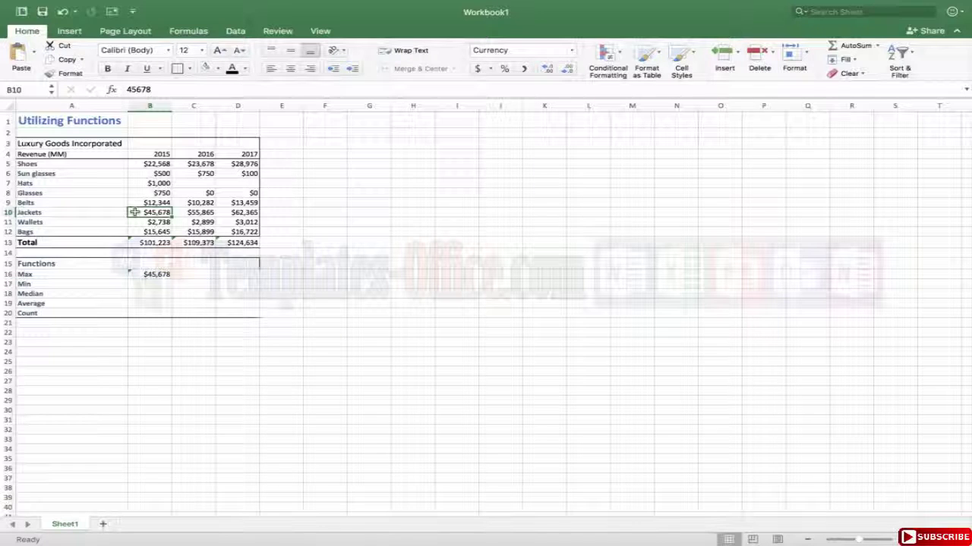
left_click_drag(137, 232, 128, 160)
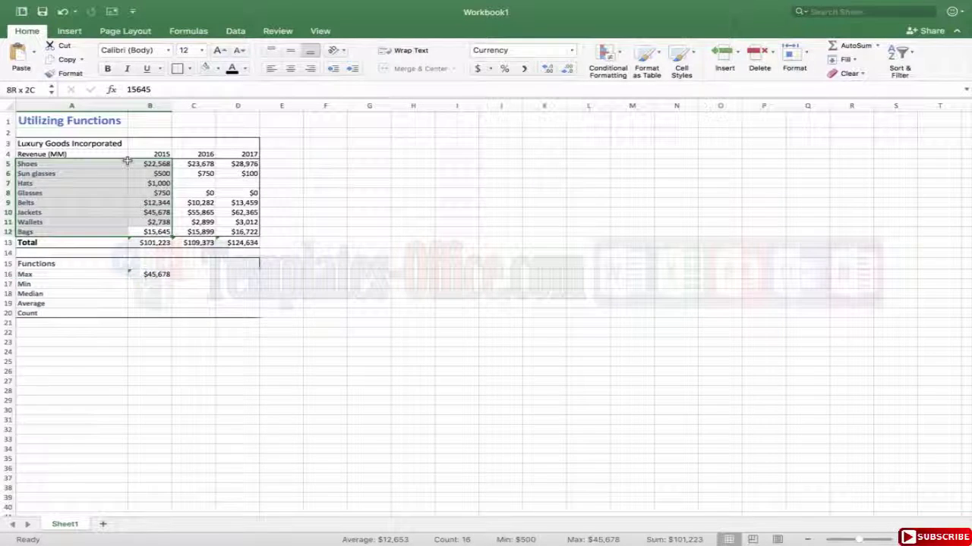
left_click(137, 183)
Copy the 2015 Max formula across to 2016 and 2017, and check the range used in the 2017 cell
left_click(193, 274)
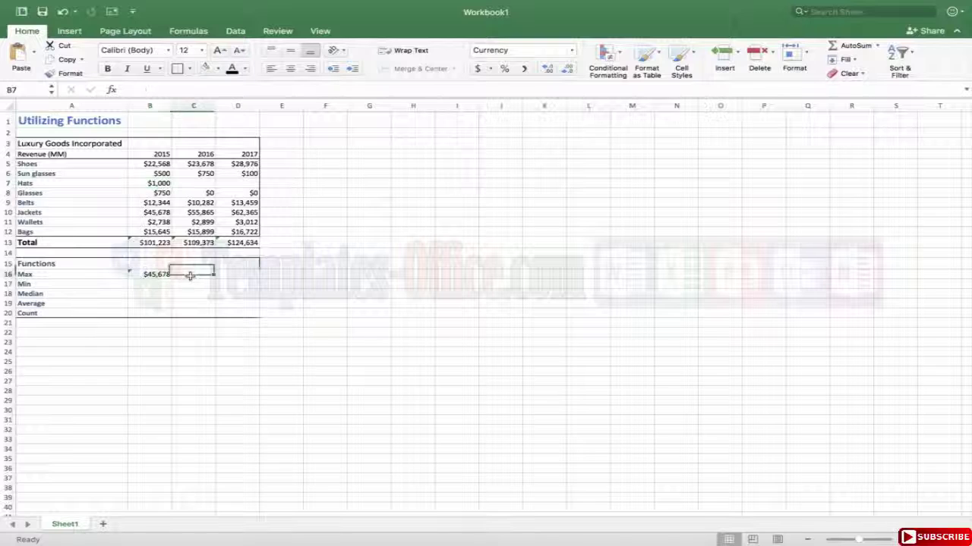
left_click(231, 271)
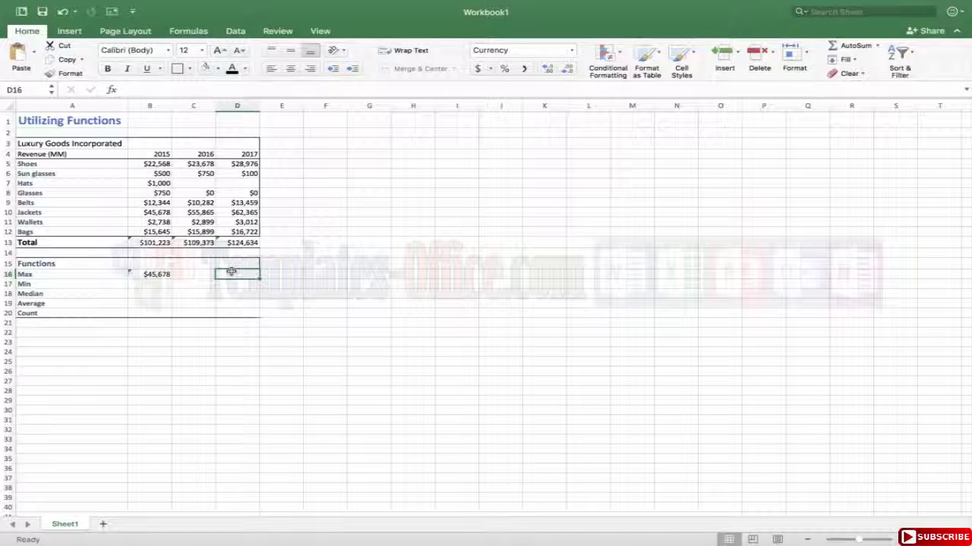
left_click(134, 273)
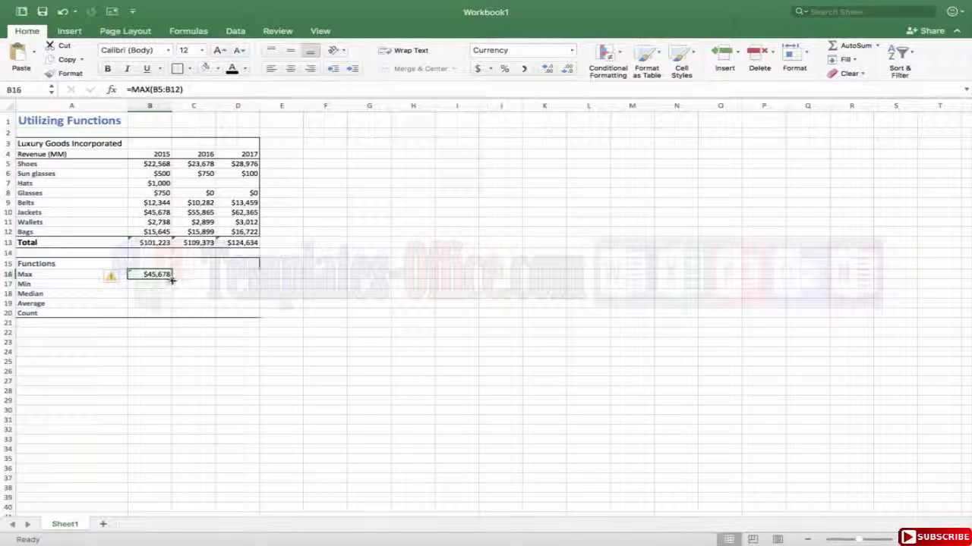
left_click_drag(172, 279, 250, 275)
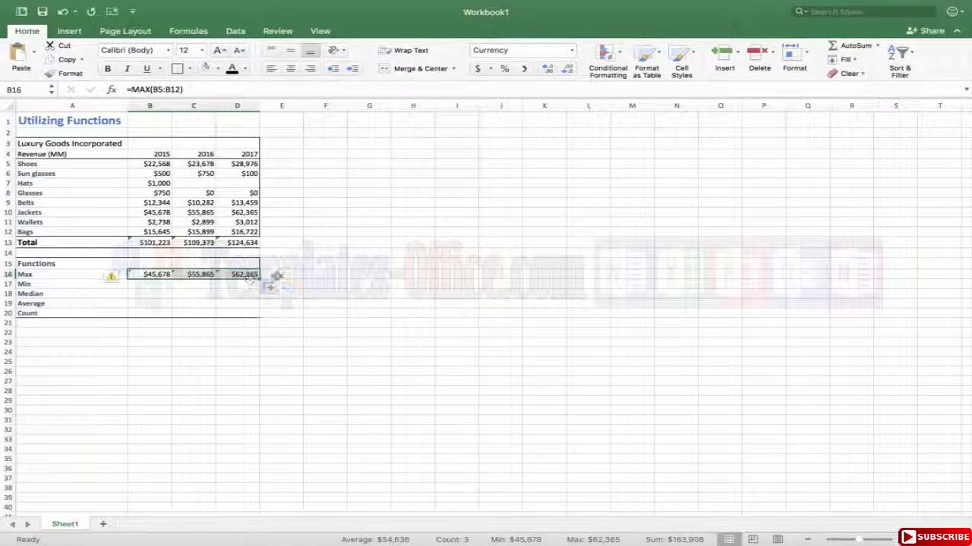
double_click(246, 275)
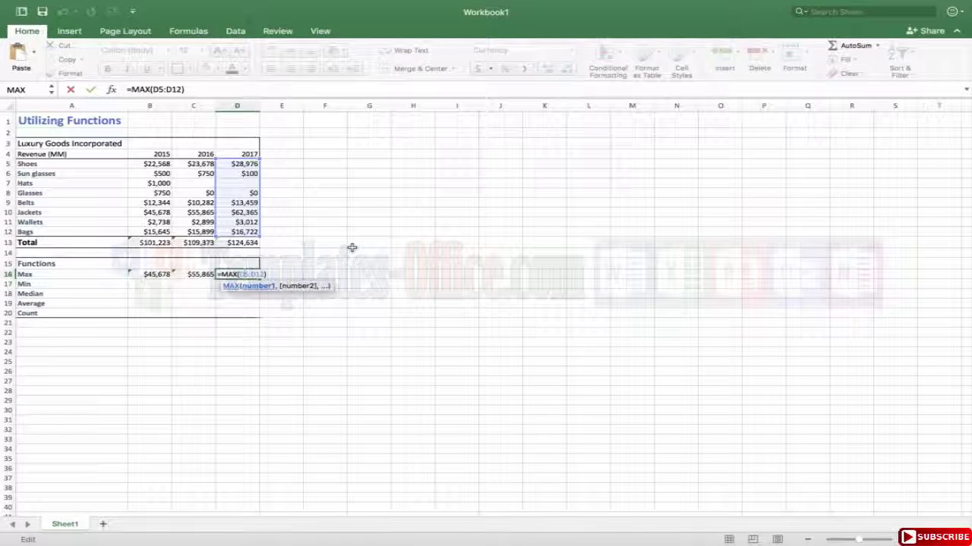
key("Return")
Replace the Total row label in A13 with Sum
left_click_drag(153, 244, 239, 244)
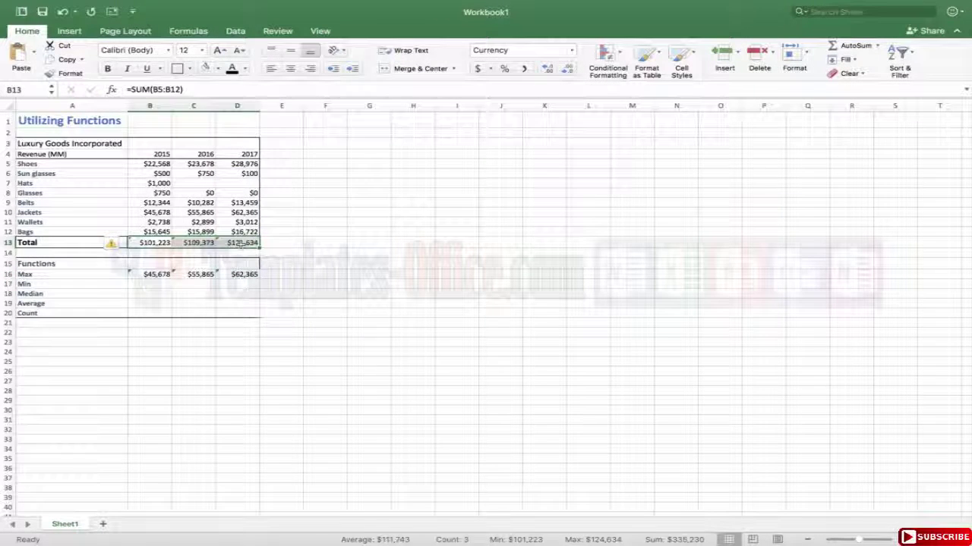
left_click(324, 254)
left_click(70, 243)
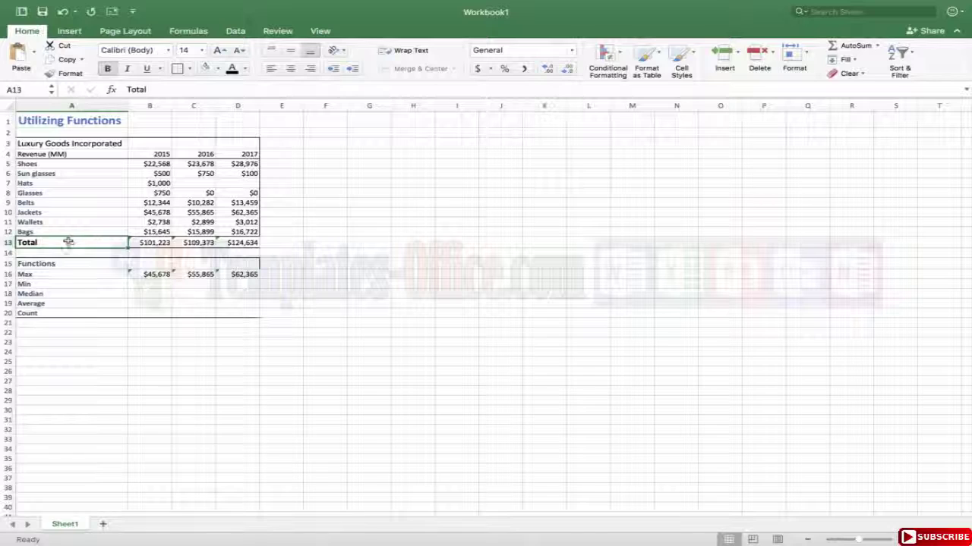
double_click(68, 242)
key("BackSpace")
key("BackSpace")
key("BackSpace")
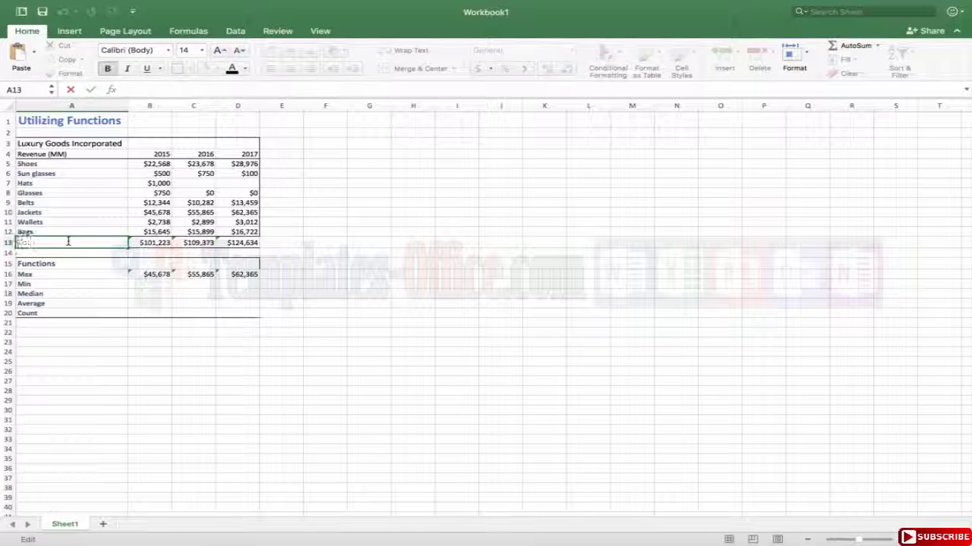
type("Sum")
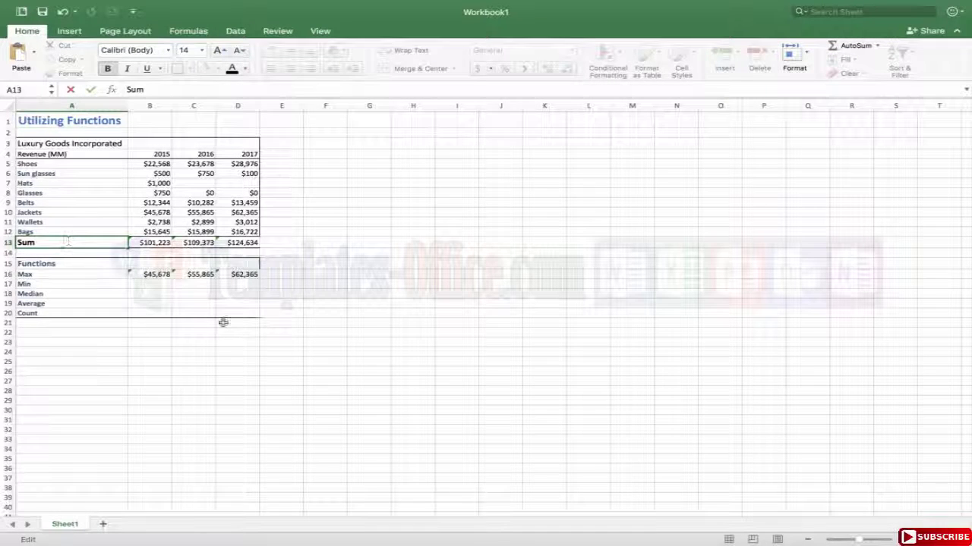
left_click(223, 322)
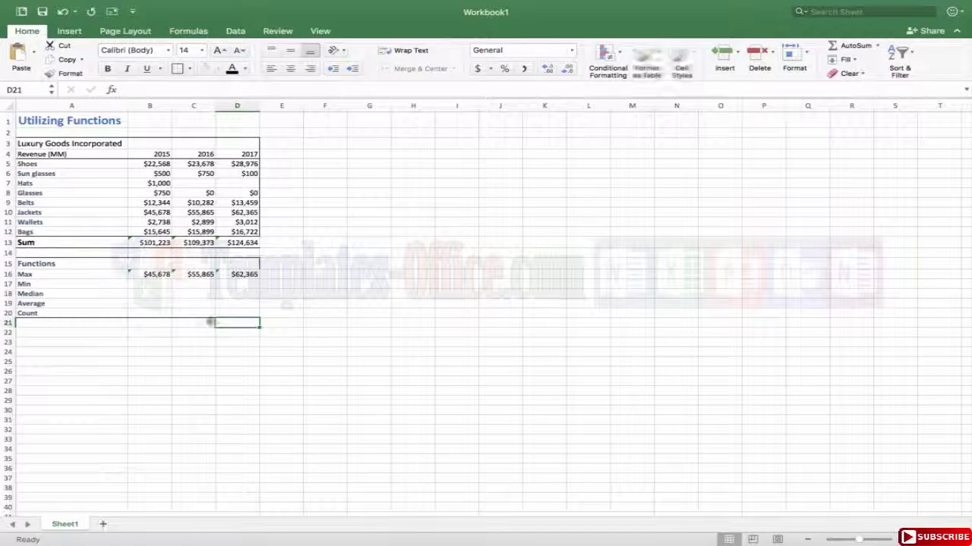
Enter =MIN(B5:B12) in the 2015 Min cell B17
left_click(142, 284)
type("=min")
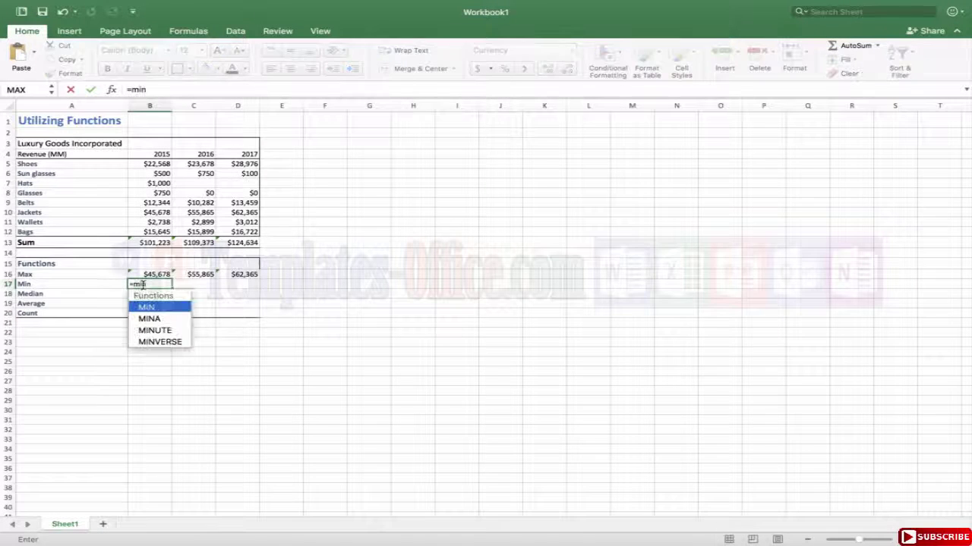
type("(")
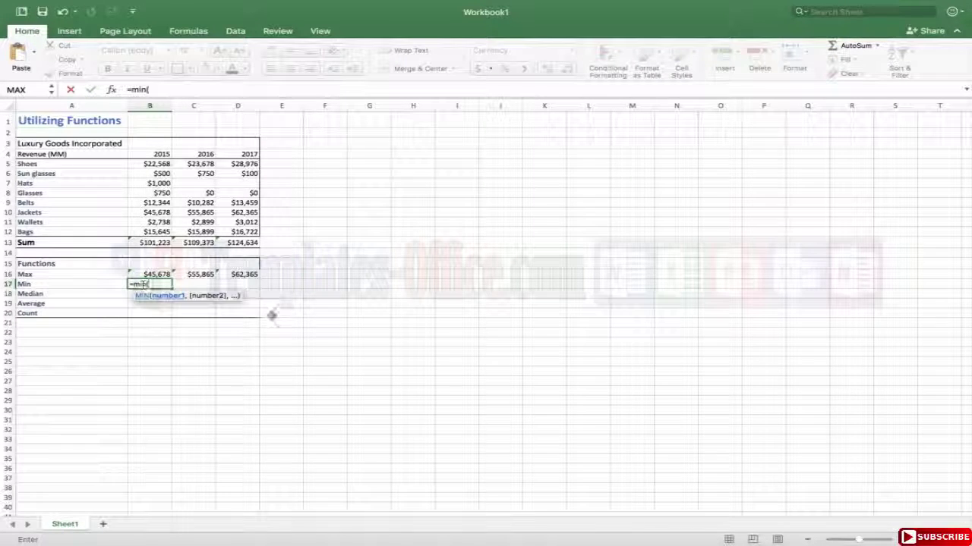
left_click_drag(130, 285, 145, 284)
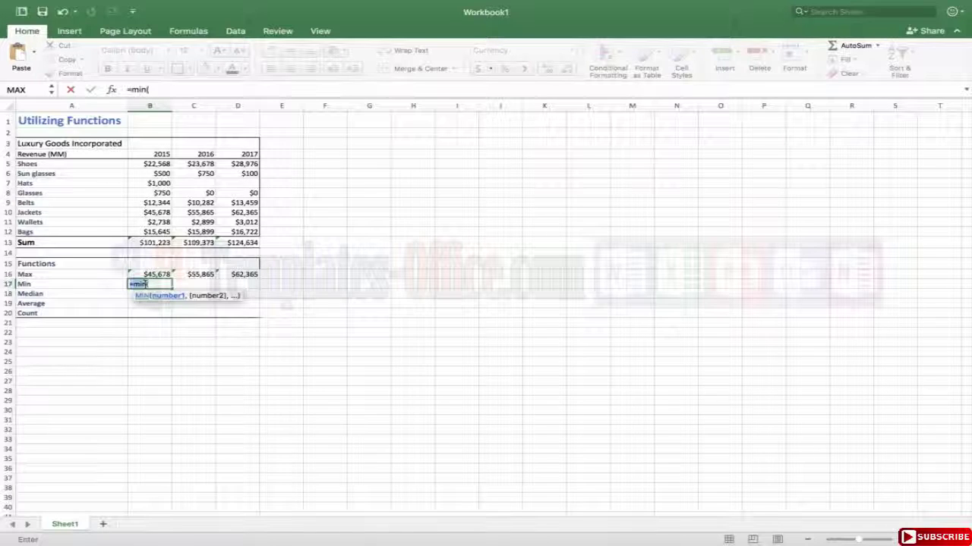
left_click(155, 283)
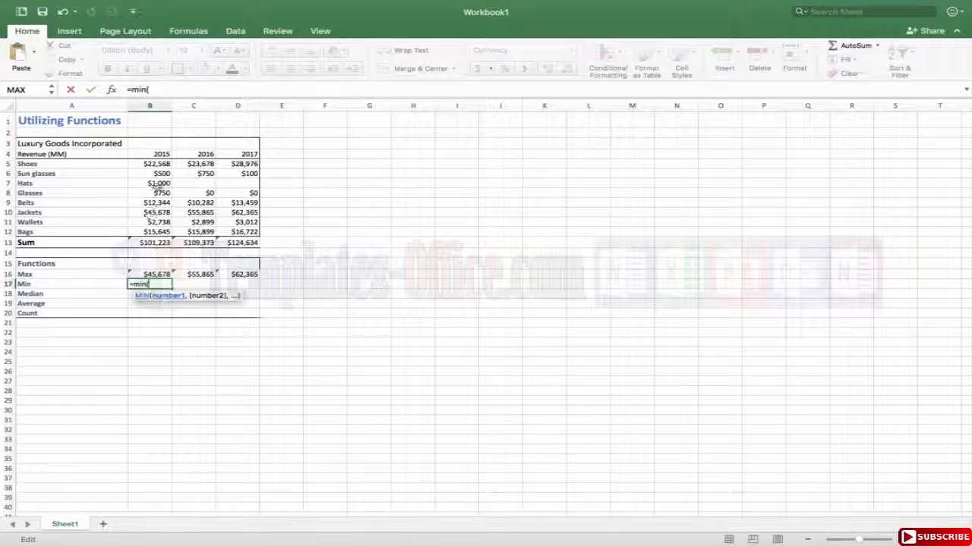
left_click(154, 163)
left_click_drag(155, 164, 149, 236)
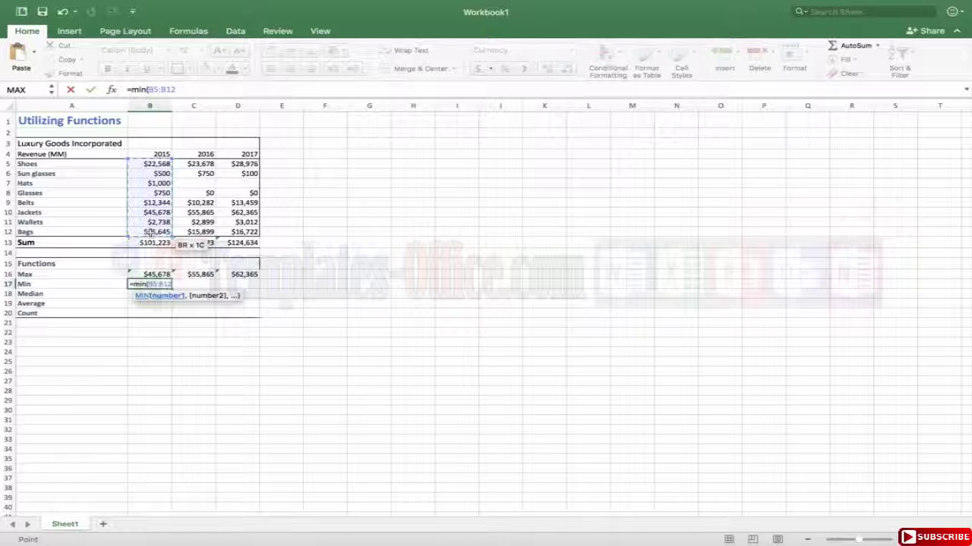
type(")")
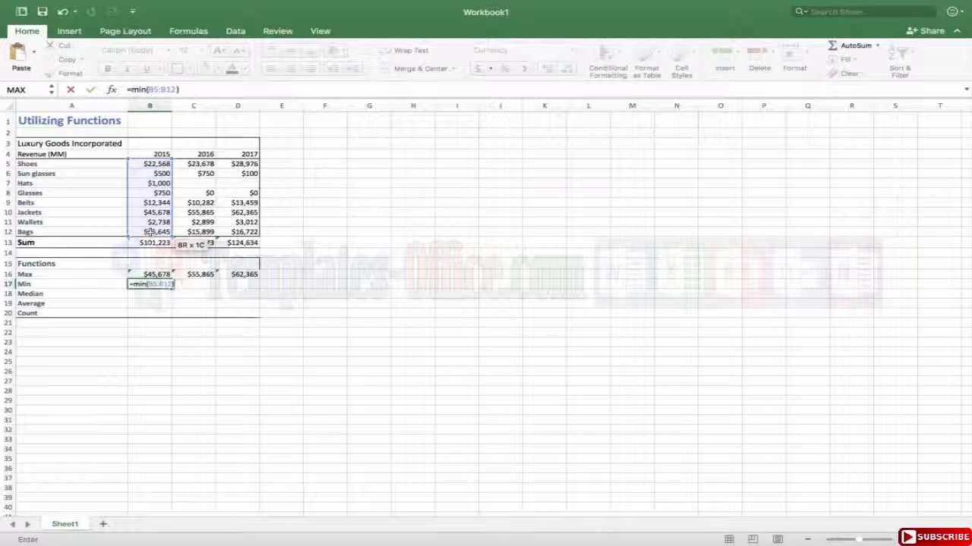
key("Return")
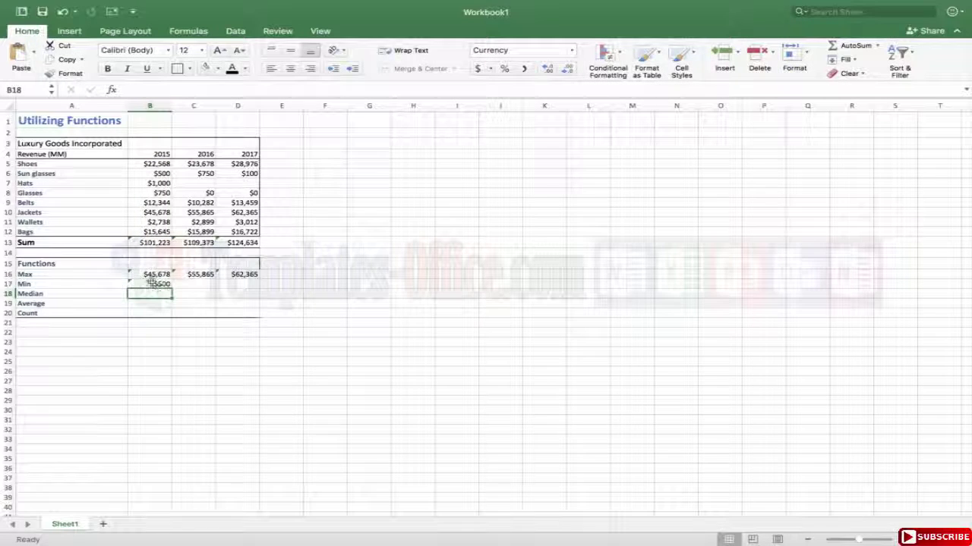
Check the range in the 2015 Min formula and copy it across to 2016 and 2017
double_click(152, 283)
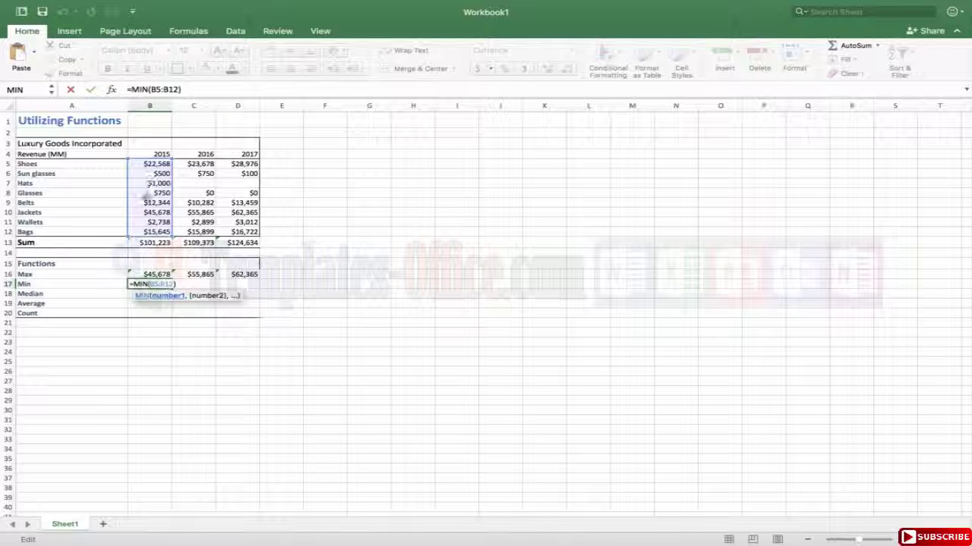
key("Return")
left_click_drag(167, 285, 242, 286)
left_click(165, 283)
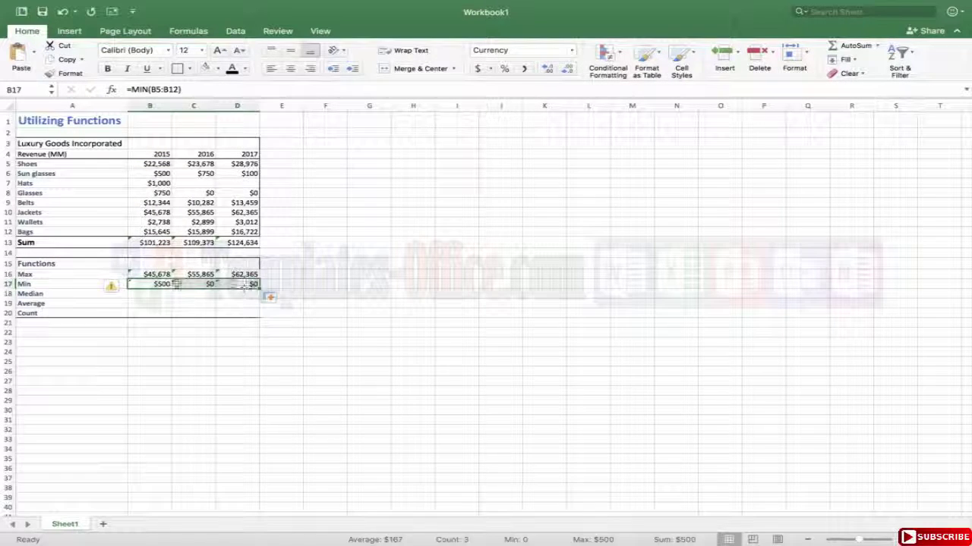
left_click_drag(156, 283, 236, 283)
Examine the 2016 and 2017 Glasses values and the range used by the 2015 Min formula
left_click_drag(189, 193, 241, 193)
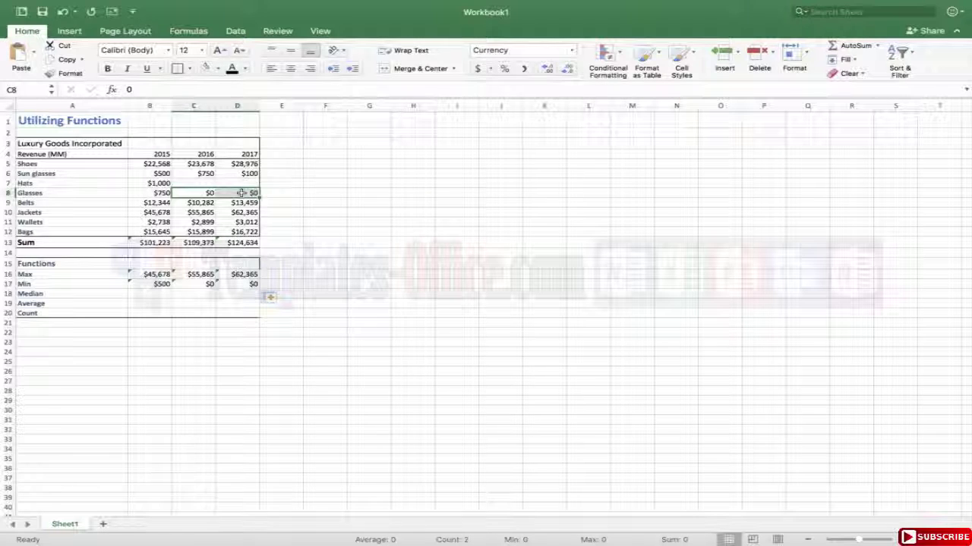
left_click(152, 284)
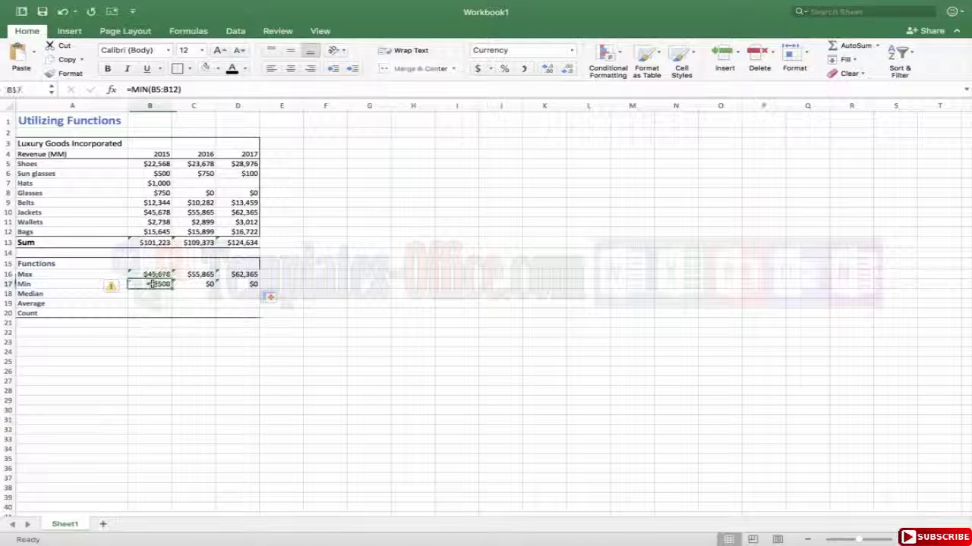
double_click(152, 284)
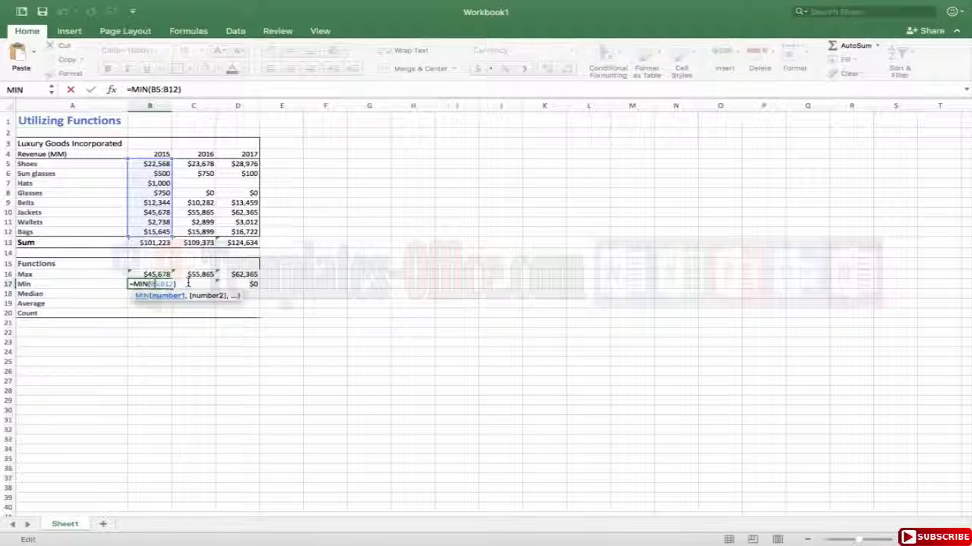
type("\\")
key("BackSpace")
key("Return")
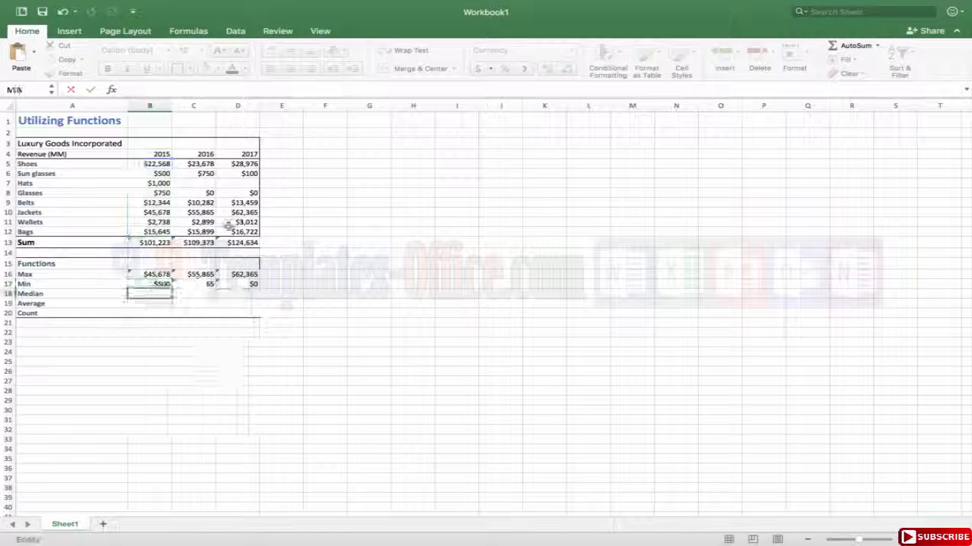
Clear the Glasses values for 2016 and 2017 and check the Min cells for those years
left_click_drag(242, 193, 189, 194)
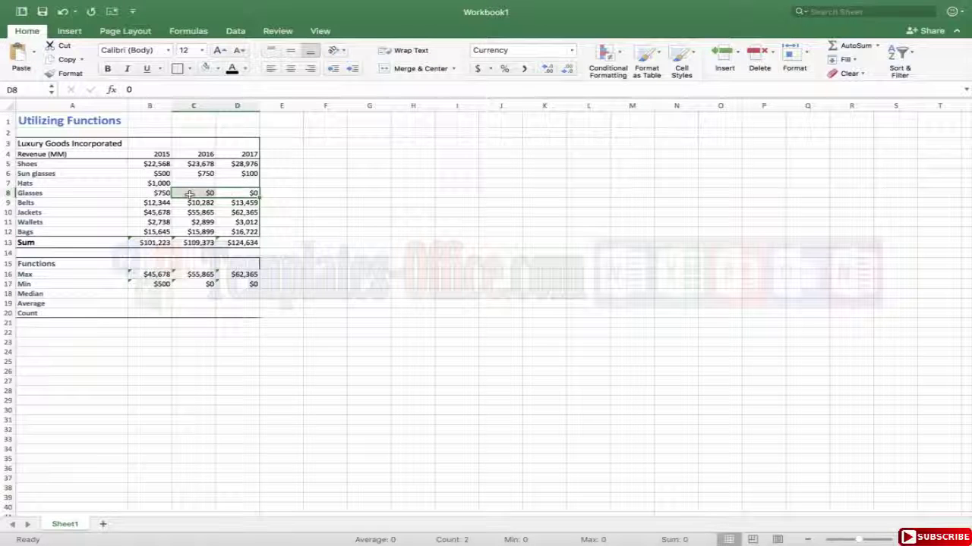
key("Delete")
left_click(204, 283)
left_click_drag(203, 283, 239, 283)
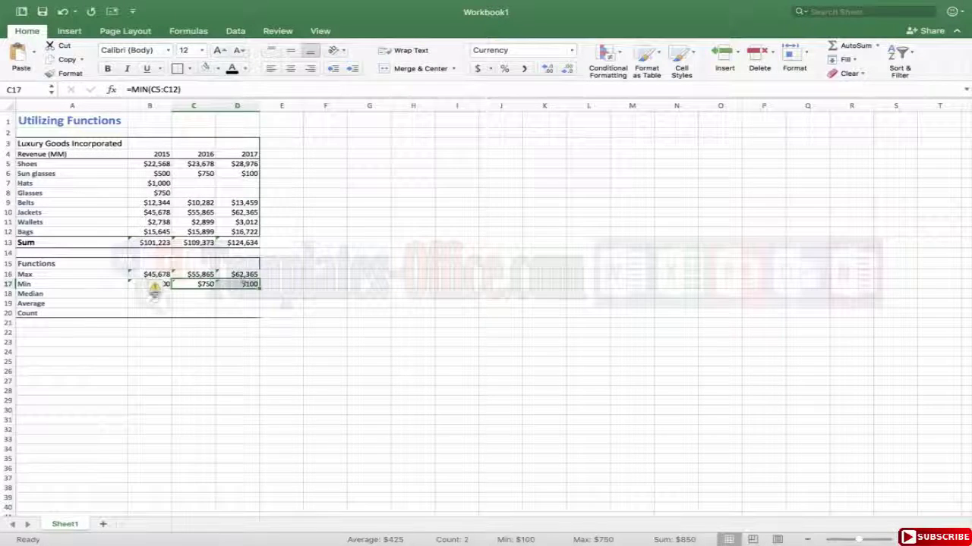
key("Delete")
type("\\")
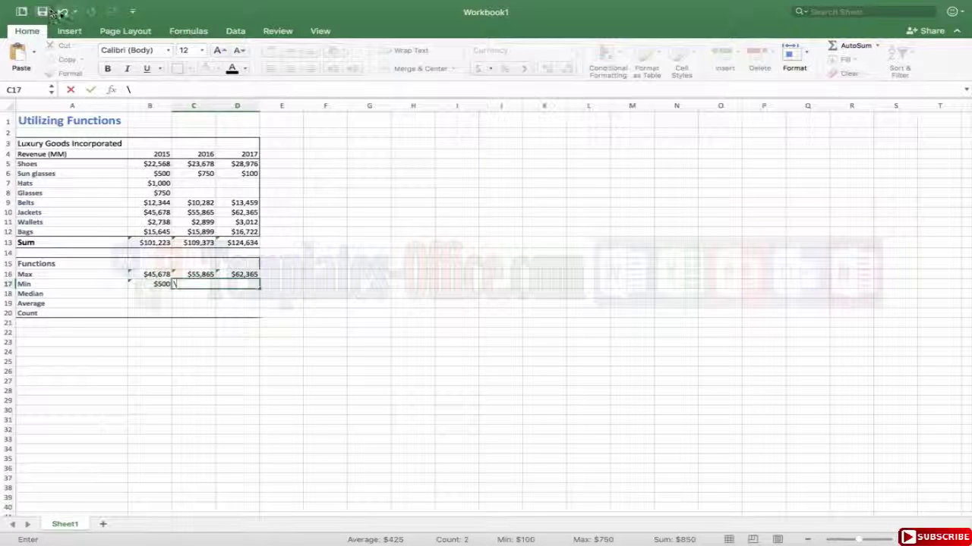
key("super+z")
key("Return")
Enter =AVERAGE(B5:B12) in the 2015 Average cell B19
left_click(155, 302)
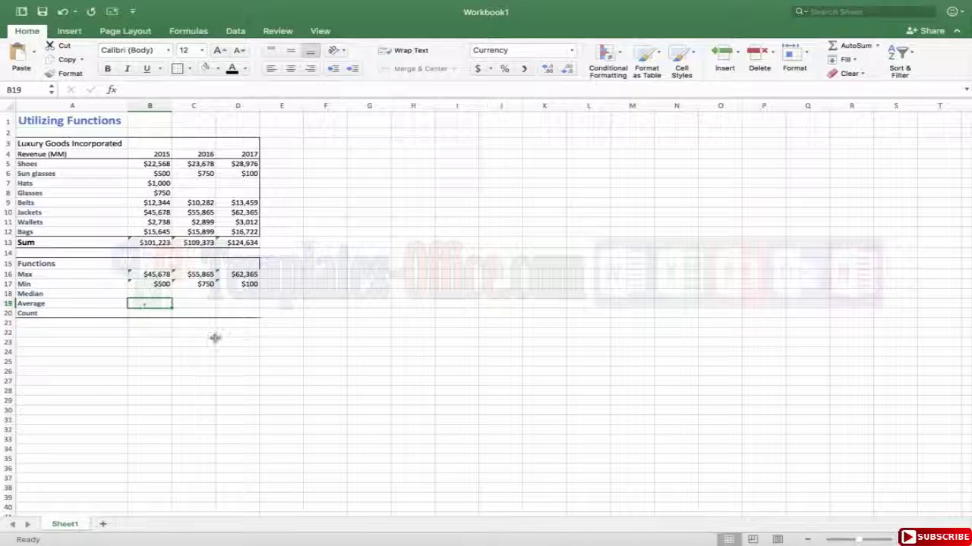
left_click(157, 330)
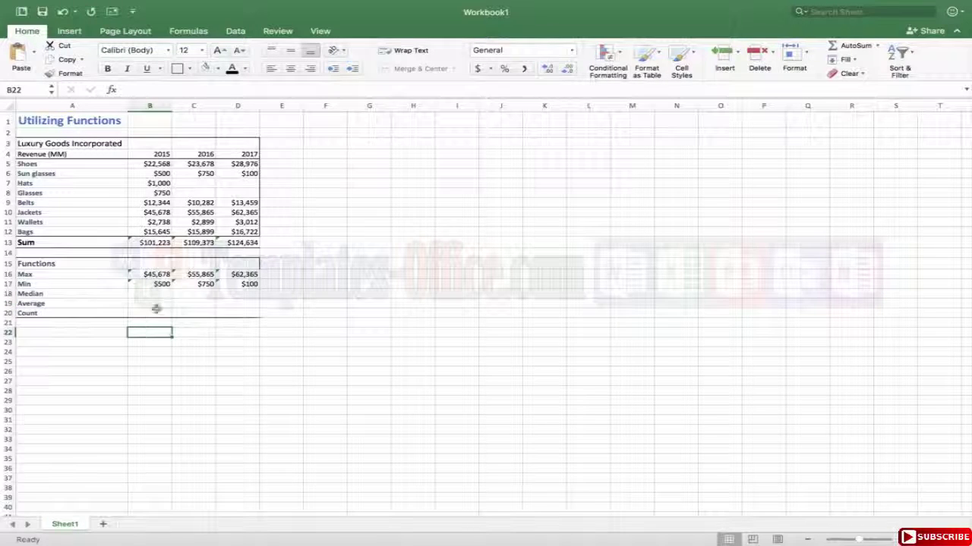
left_click(155, 303)
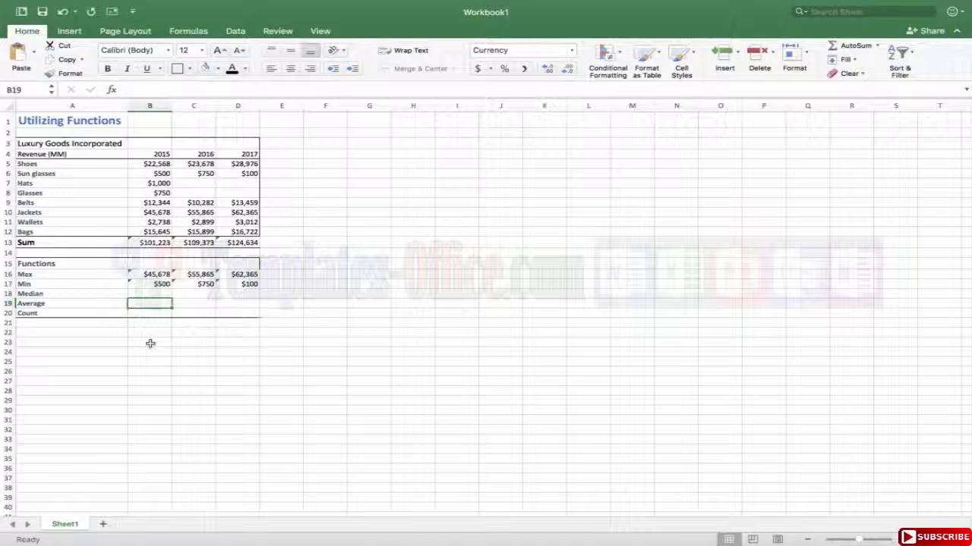
type("=averag")
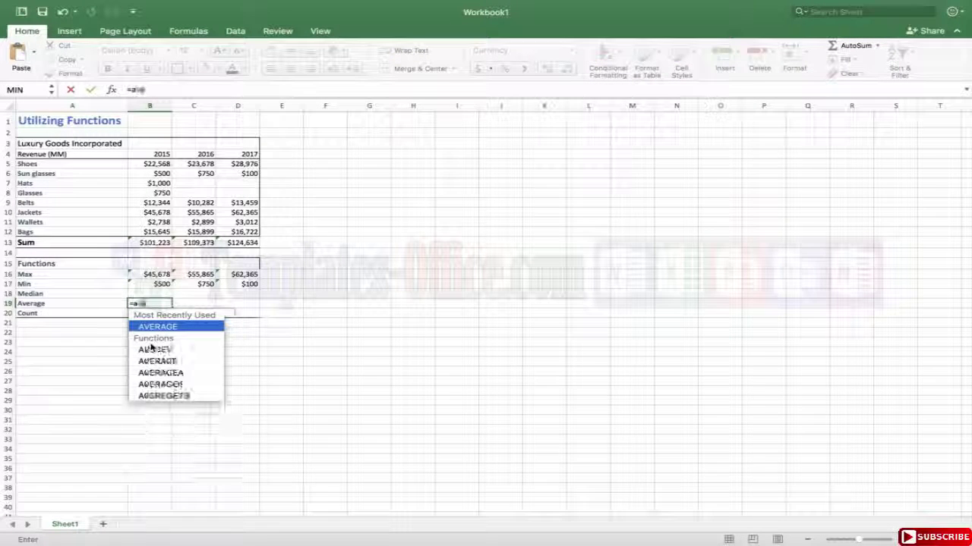
type("e(")
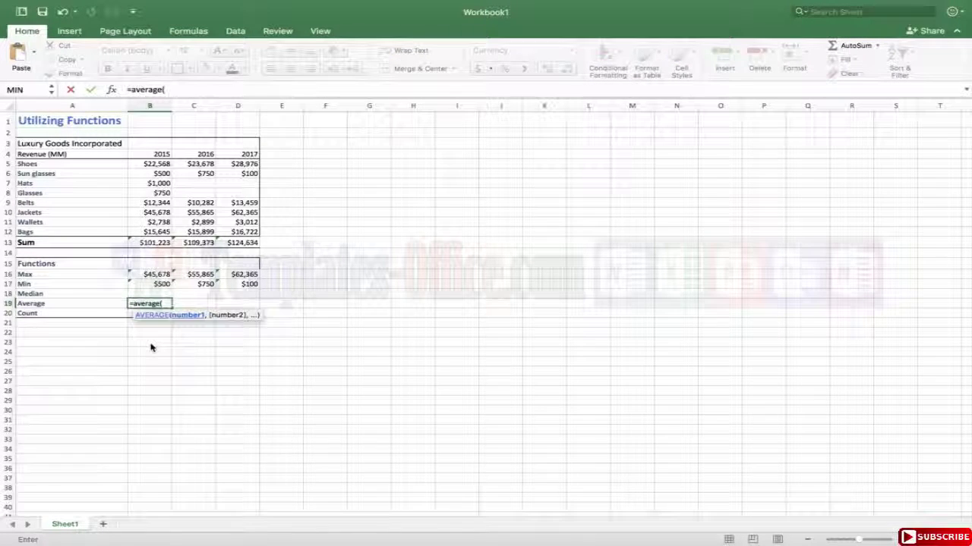
left_click_drag(152, 230, 134, 164)
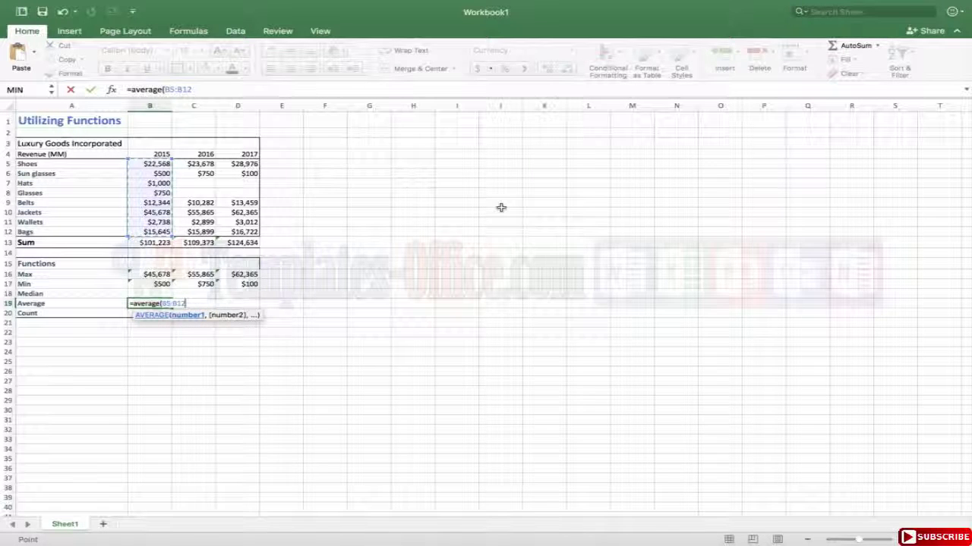
type(")")
key("Return")
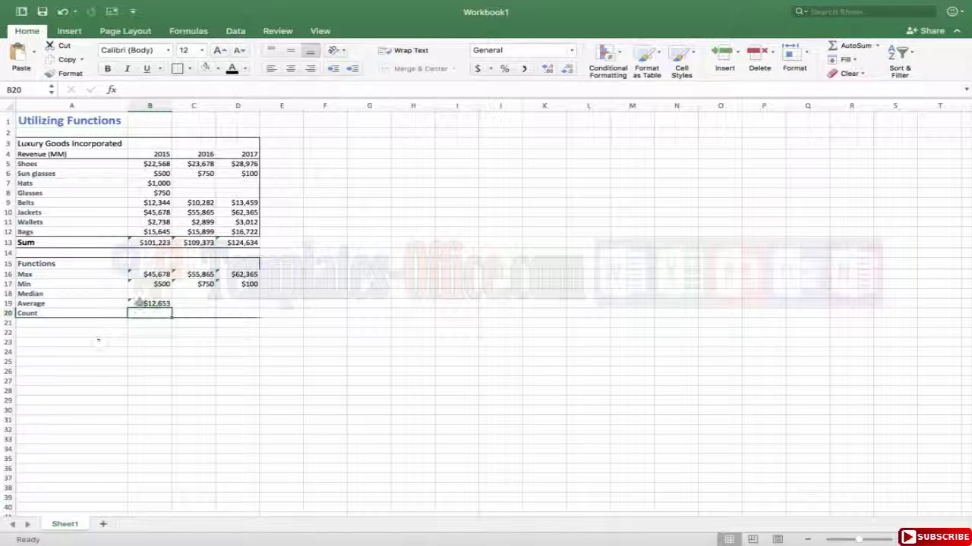
Compare the 2015 Average result with the summary statistics for the selected revenue range B5:B12
left_click(141, 302)
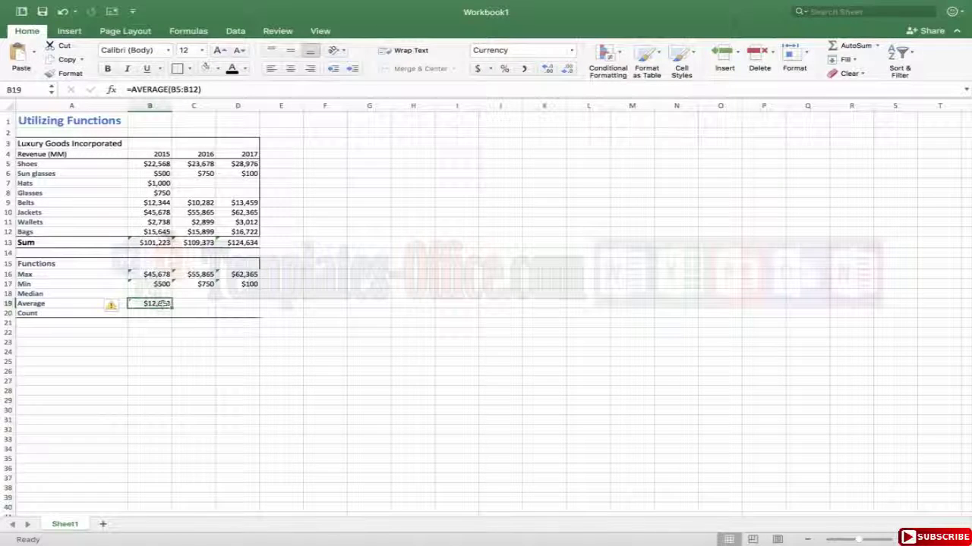
left_click_drag(157, 232, 157, 164)
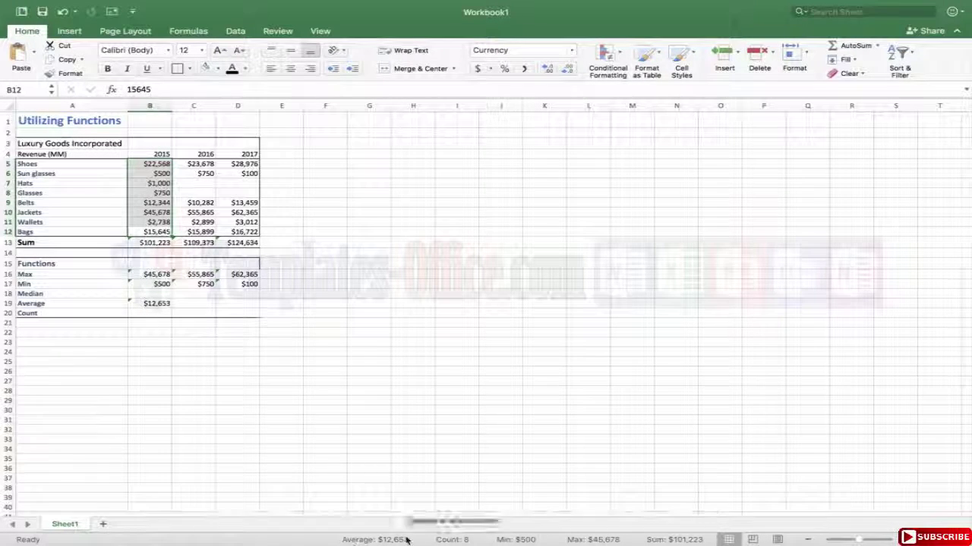
mouse_move(592, 525)
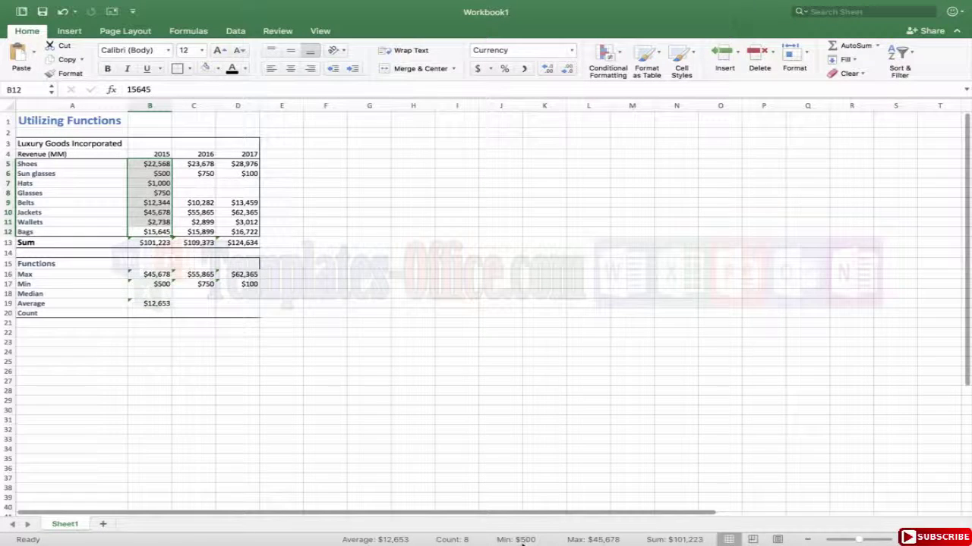
Copy the 2015 Average formula across to 2016 and 2017
left_click(144, 313)
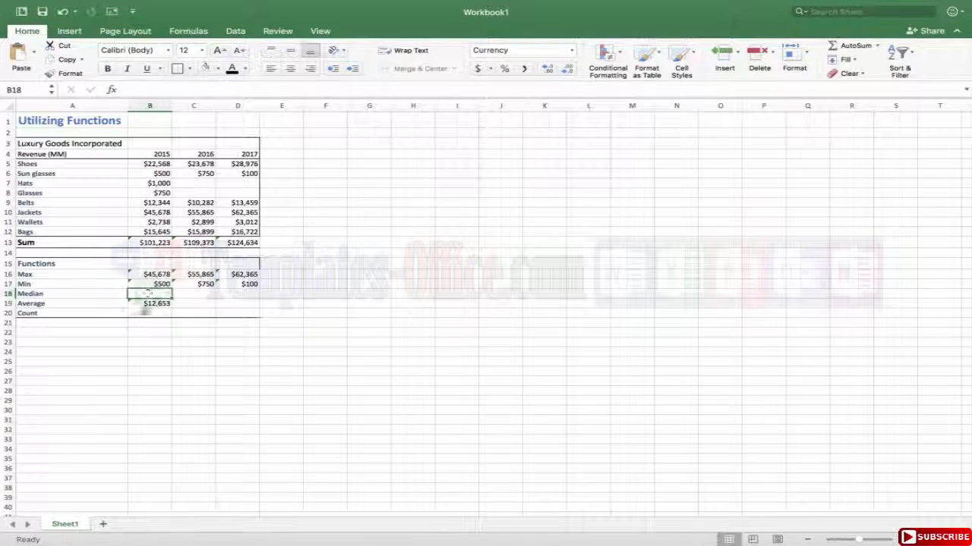
left_click(144, 304)
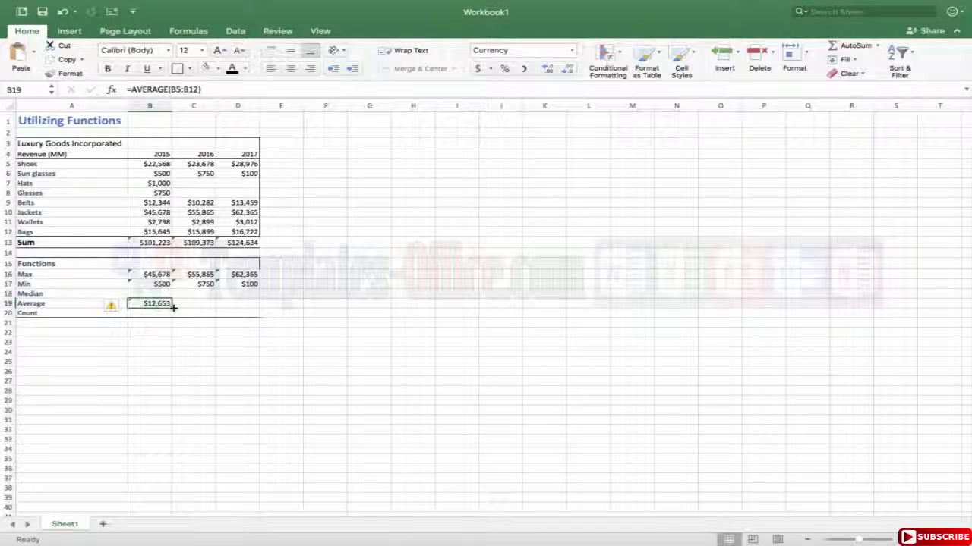
left_click_drag(173, 308, 243, 309)
Enter =COUNT(B5:B12) in the 2015 Count cell B20
left_click(152, 313)
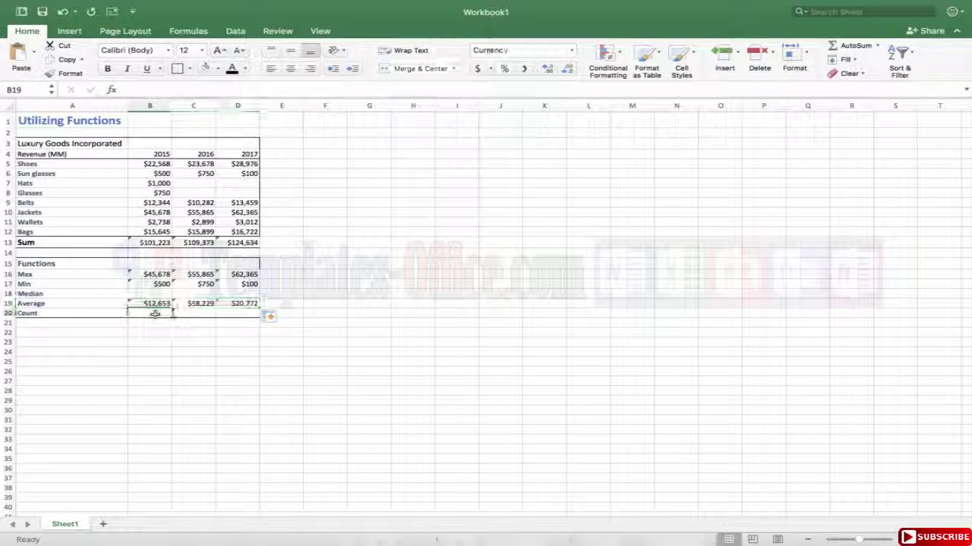
type("=")
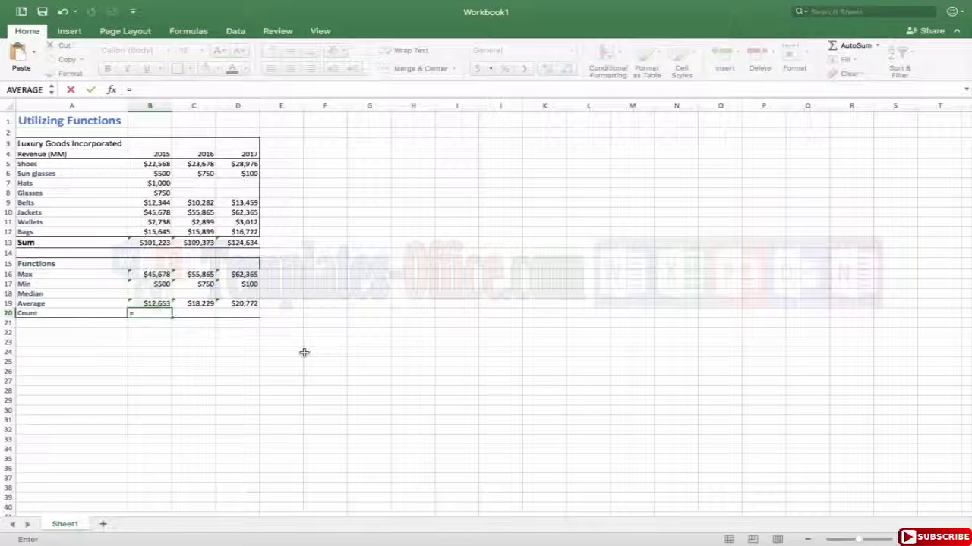
type("count(")
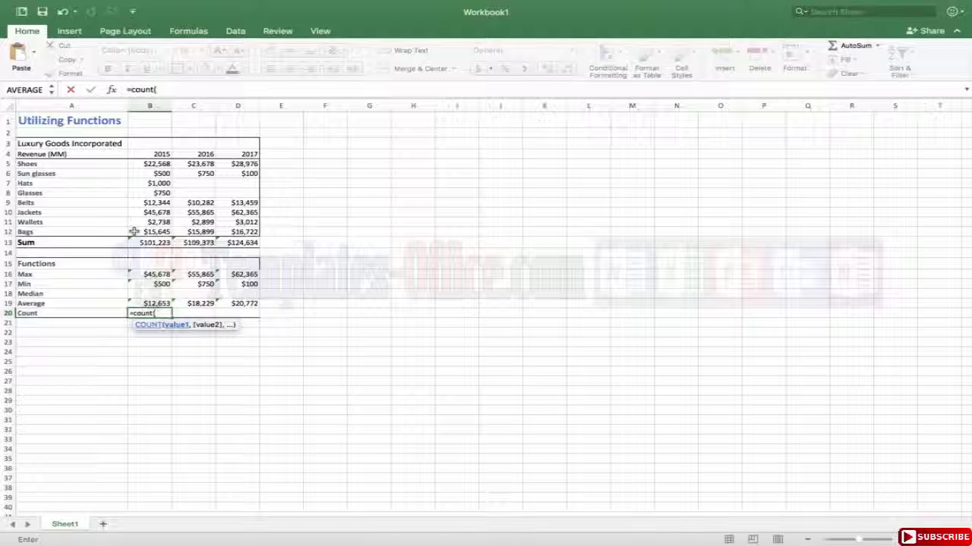
left_click_drag(134, 232, 130, 165)
type(")")
key("Return")
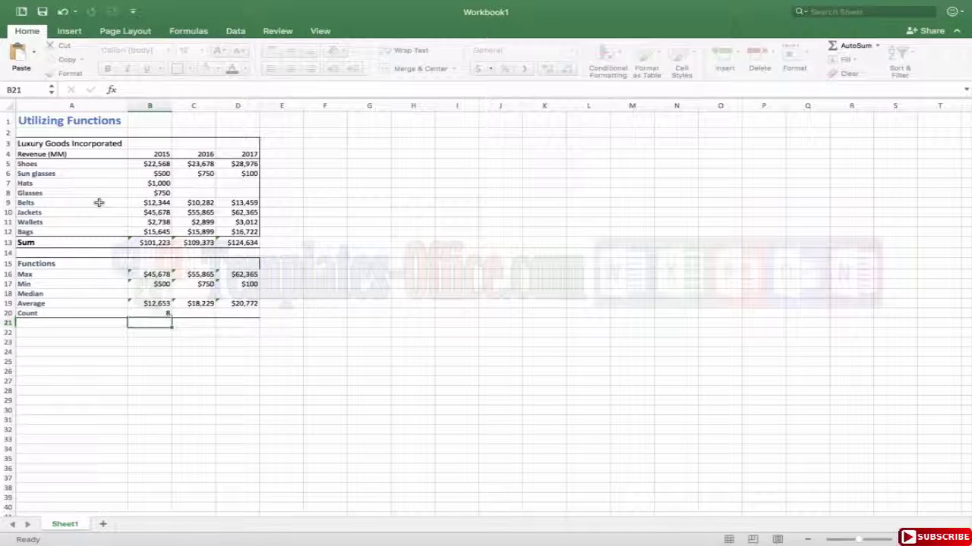
Copy the 2015 Count formula across to 2016 and 2017
left_click(149, 312)
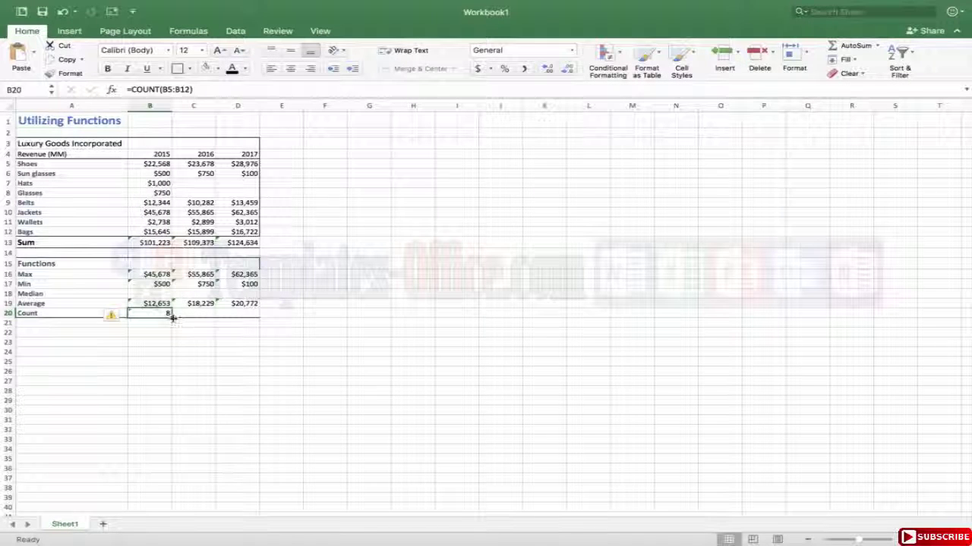
left_click_drag(172, 319, 254, 314)
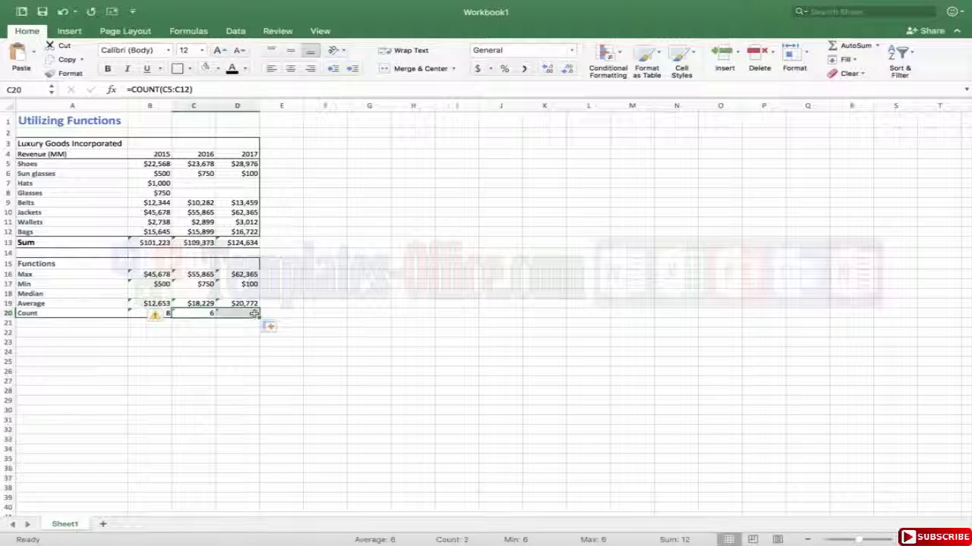
left_click(136, 315)
left_click(148, 331)
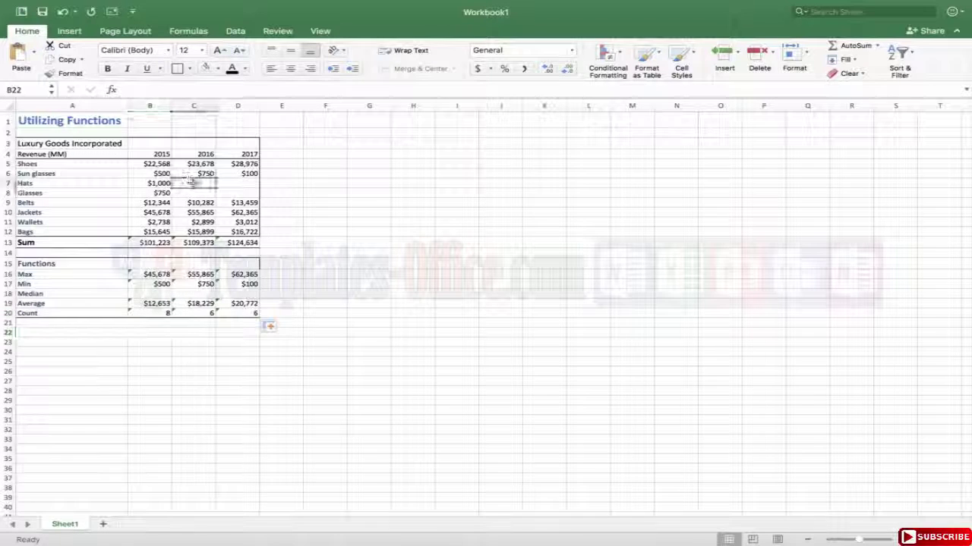
Examine the empty 2016 and 2017 cells for Hats and Glasses against the Min and Count rows
left_click_drag(194, 185, 228, 191)
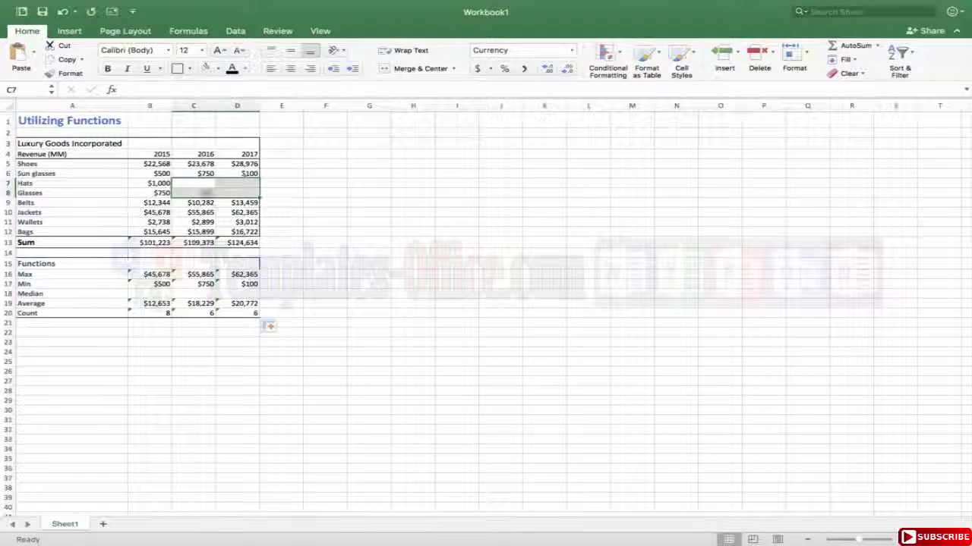
left_click(334, 255)
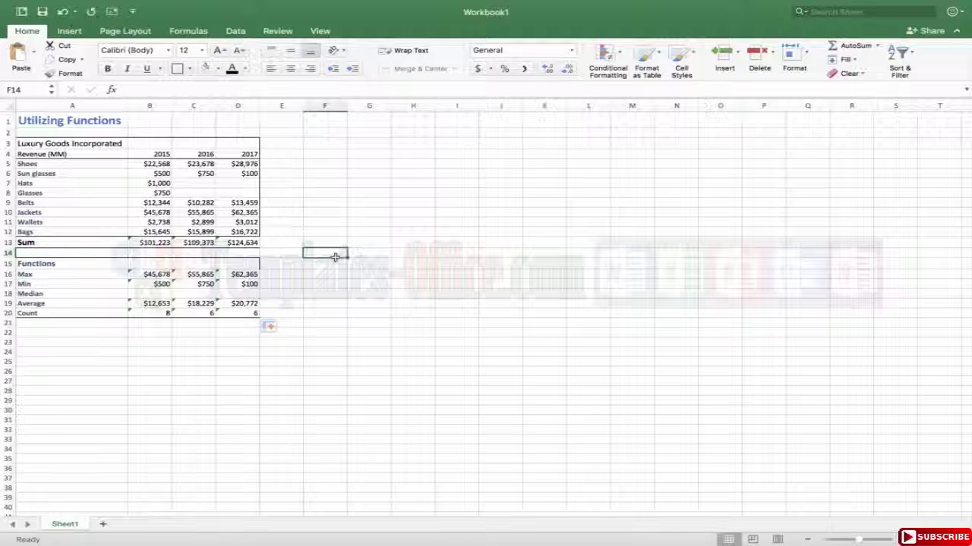
left_click(195, 193)
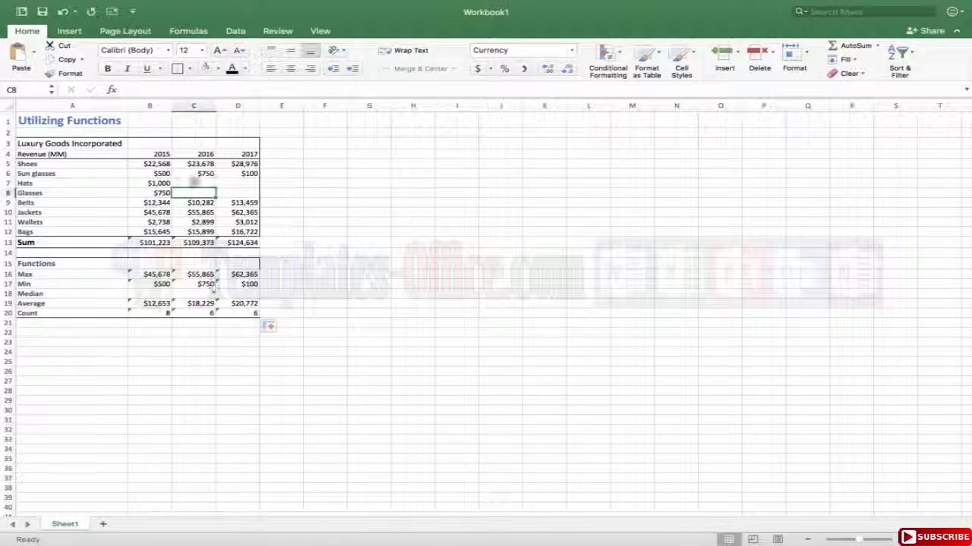
left_click_drag(155, 284, 249, 284)
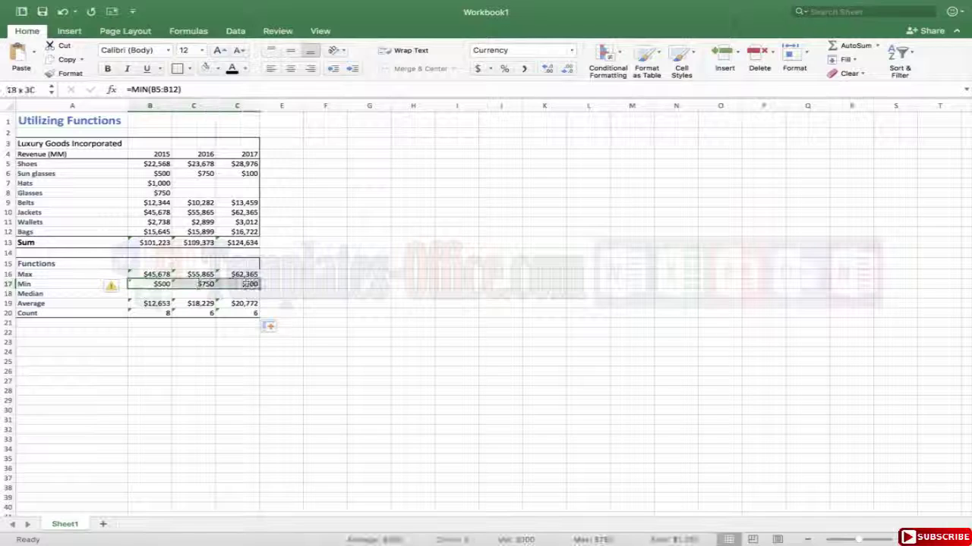
left_click_drag(155, 313, 248, 313)
left_click(188, 191)
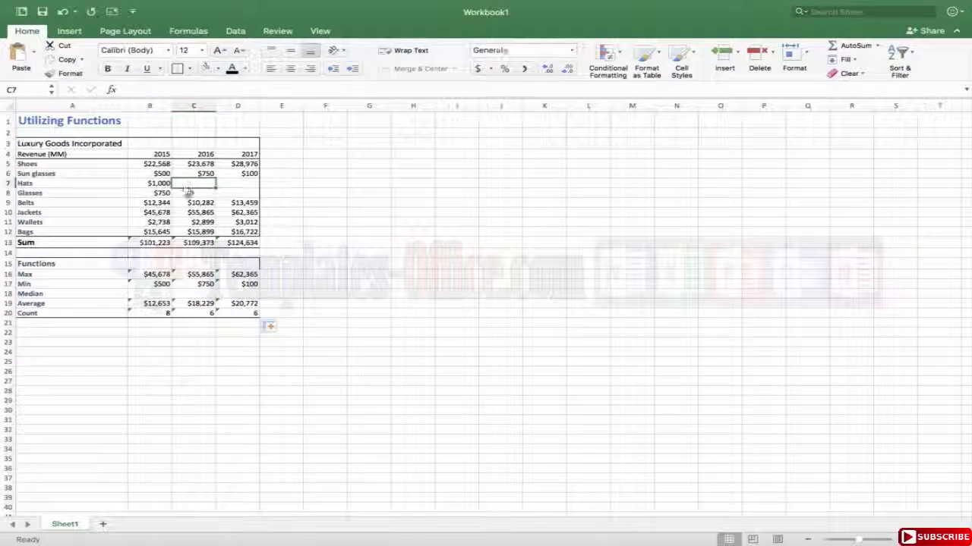
Enter 0 for Hats and Glasses in 2016 and 2017, and review the Count row
left_click(190, 194)
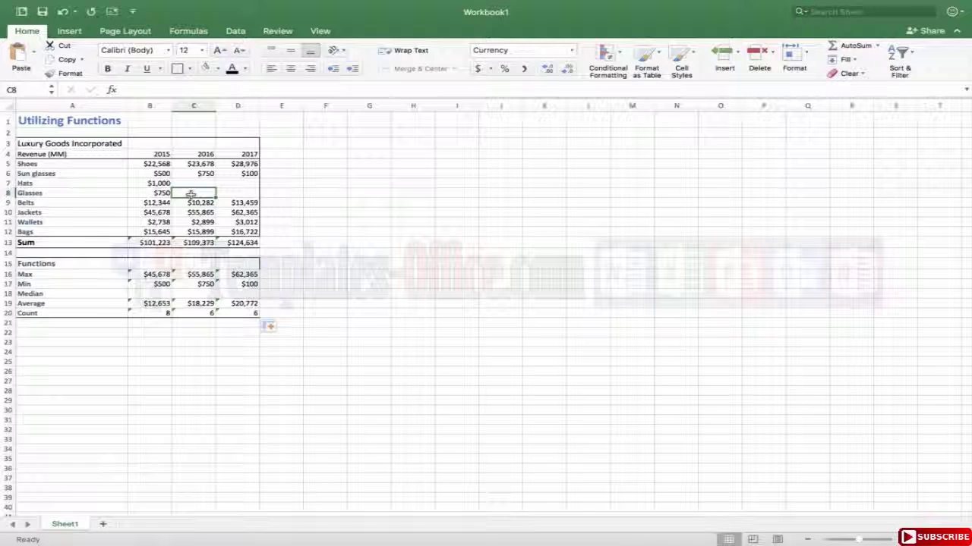
type("0")
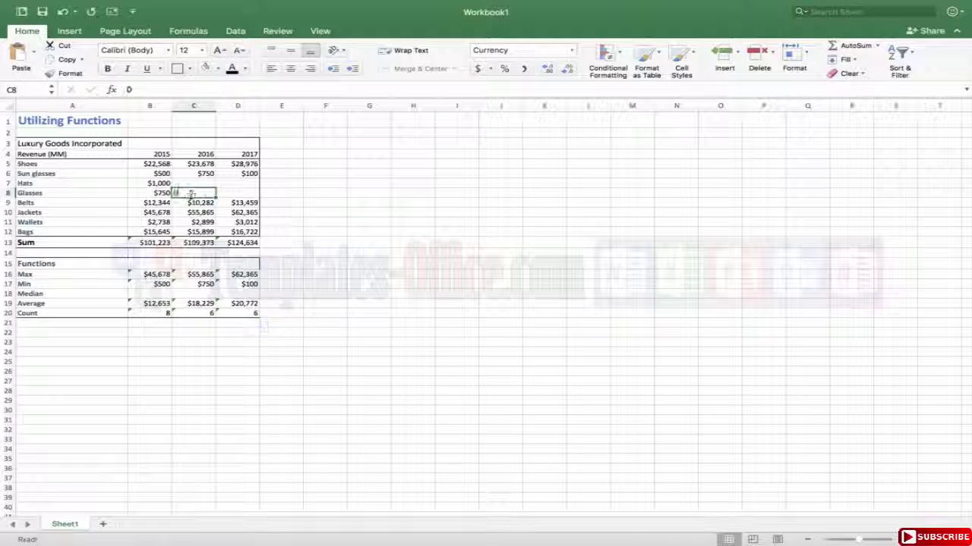
key("Tab")
type("0")
key("Tab")
left_click(190, 185)
type("0")
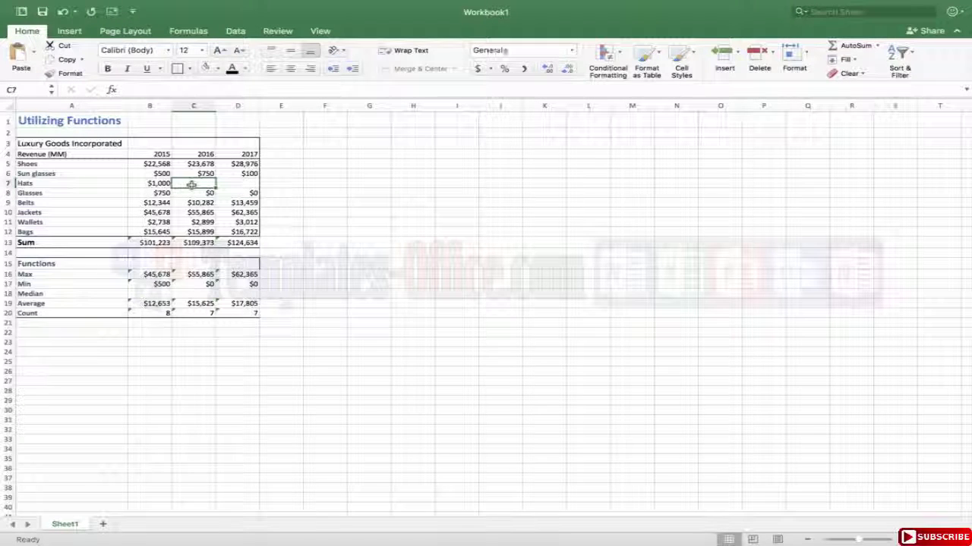
key("Tab")
type("0")
key("Tab")
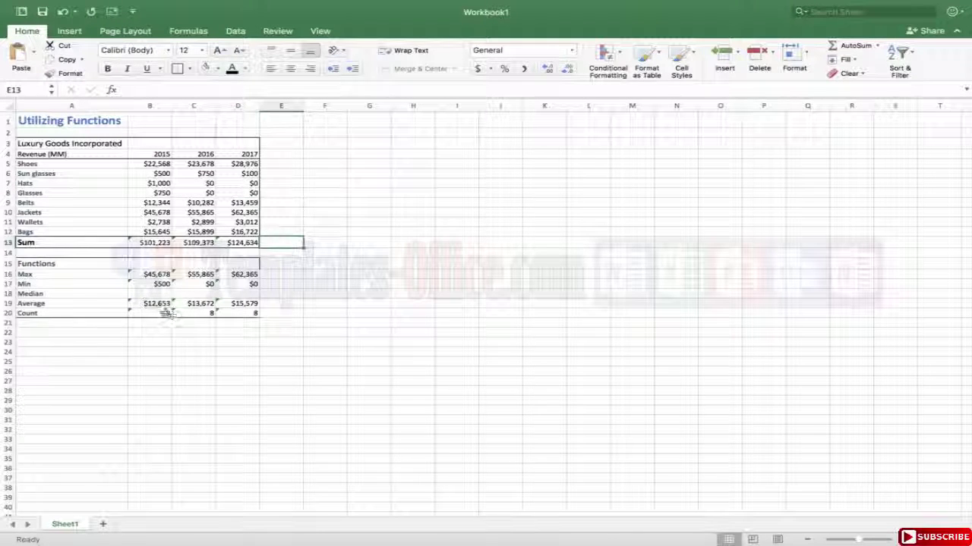
left_click_drag(156, 313, 250, 312)
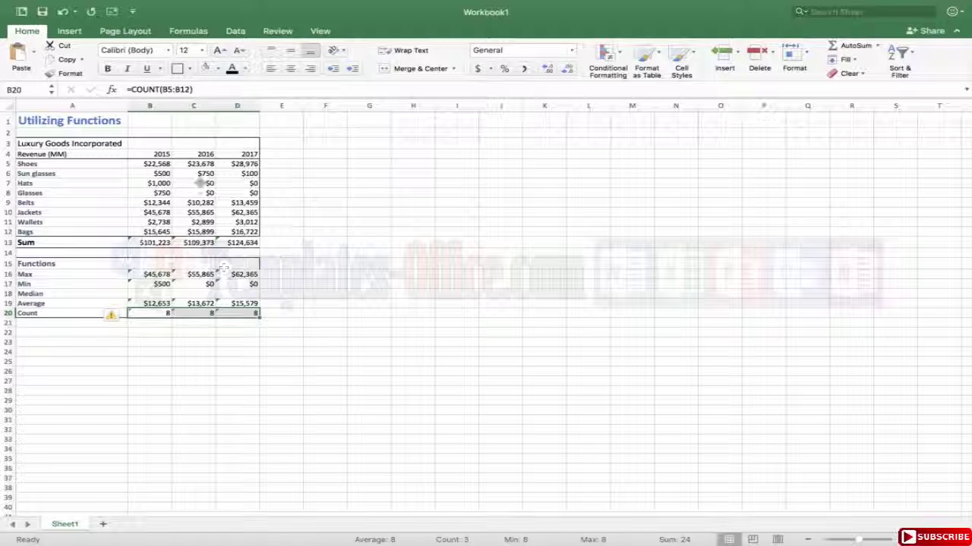
Clear the Hats and Glasses values for 2016 and 2017, and review the Min cells for those years
left_click_drag(196, 184, 242, 198)
key("Delete")
left_click(369, 202)
left_click(307, 194)
left_click_drag(199, 284, 243, 284)
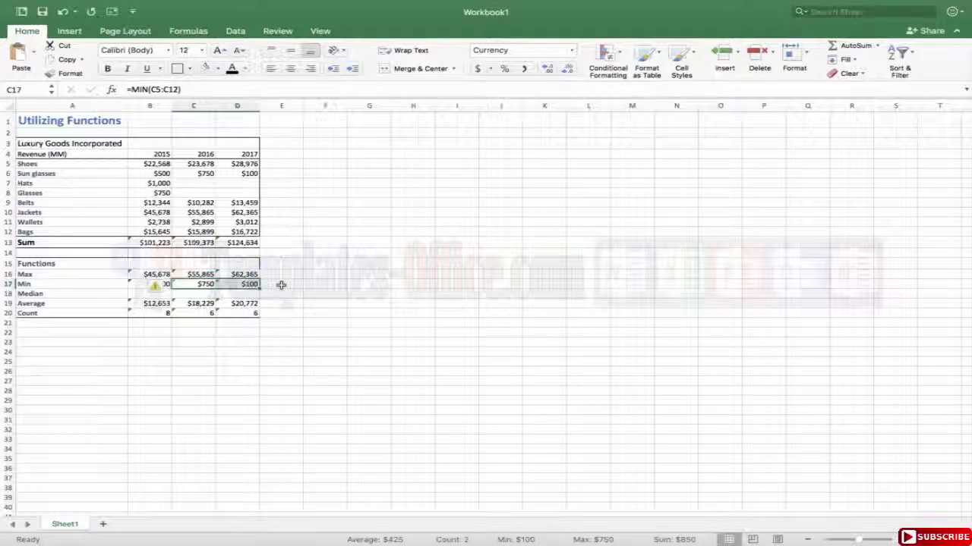
left_click(282, 282)
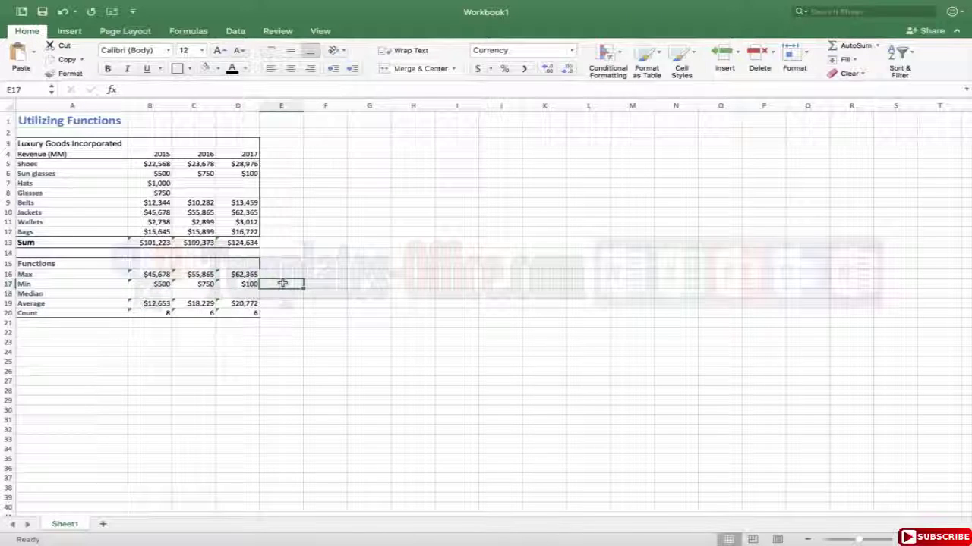